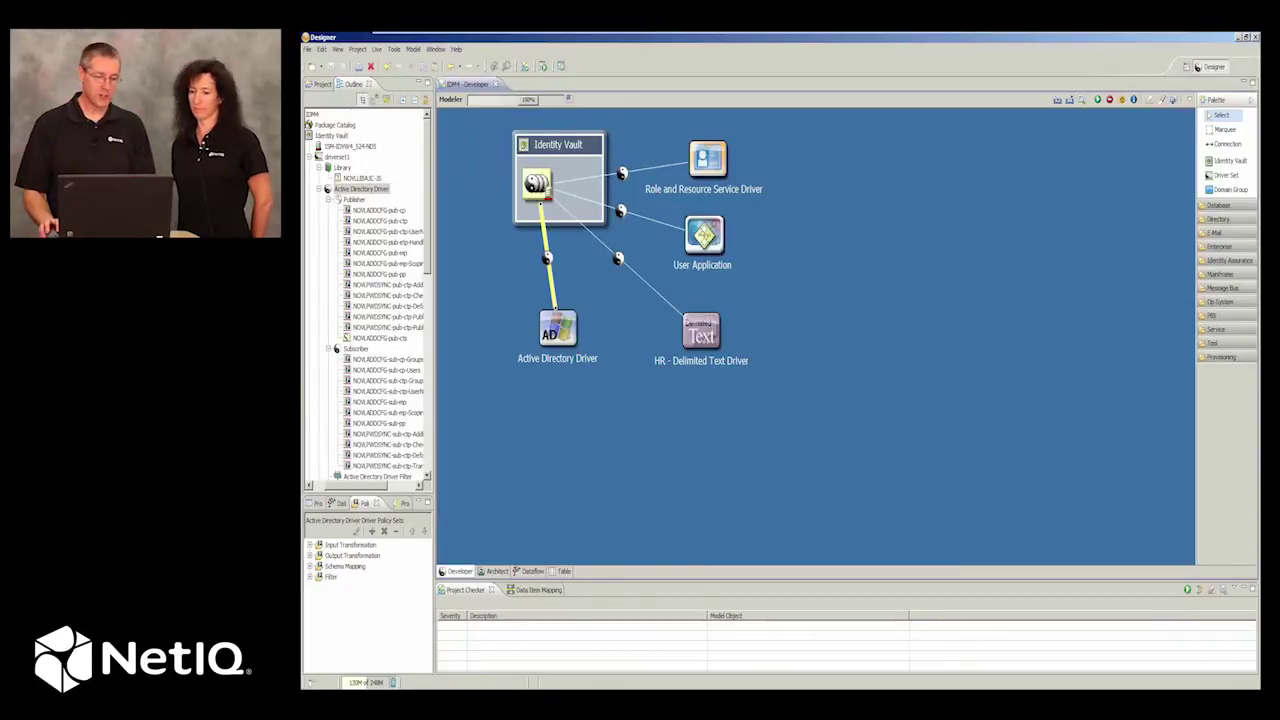
- Switch from Designer to the Validator for Identity Manager page in Firefox
{"action": "key", "text": "alt+Tab"}
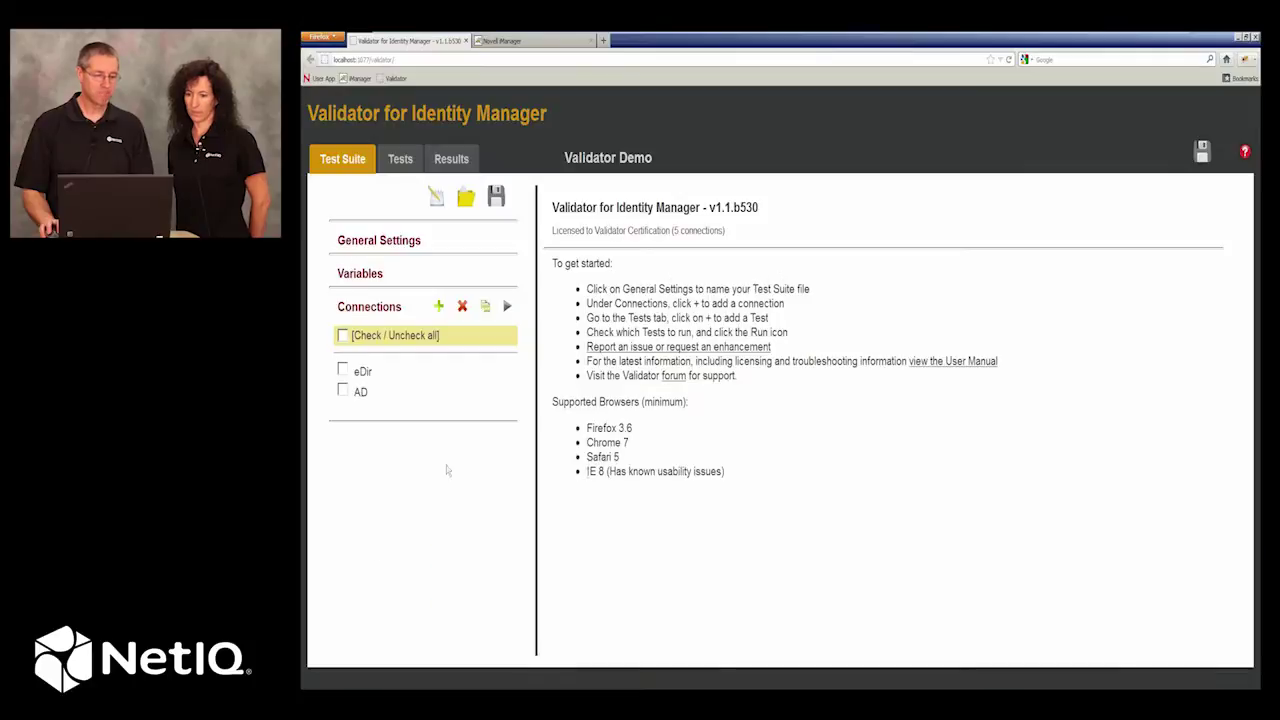
- Review the eDir and AD connection settings, then test both connections together
{"action": "left_click", "coordinate": [363, 371]}
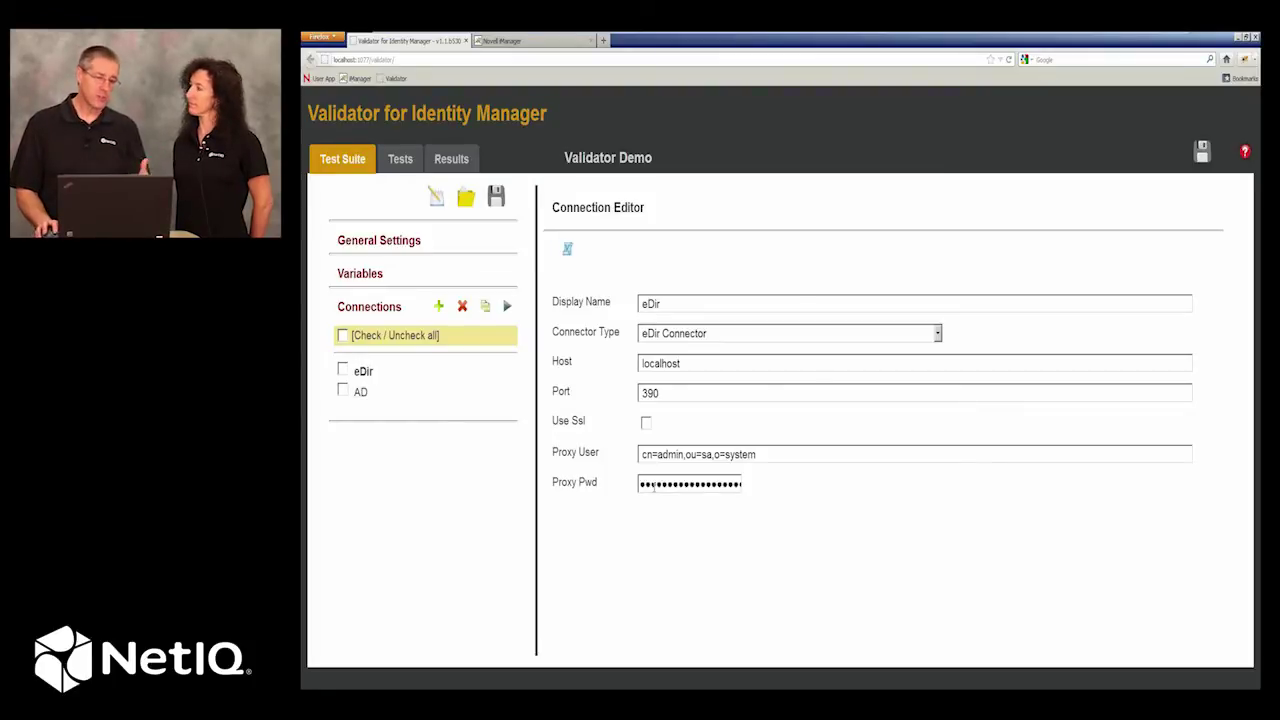
{"action": "left_click", "coordinate": [361, 393]}
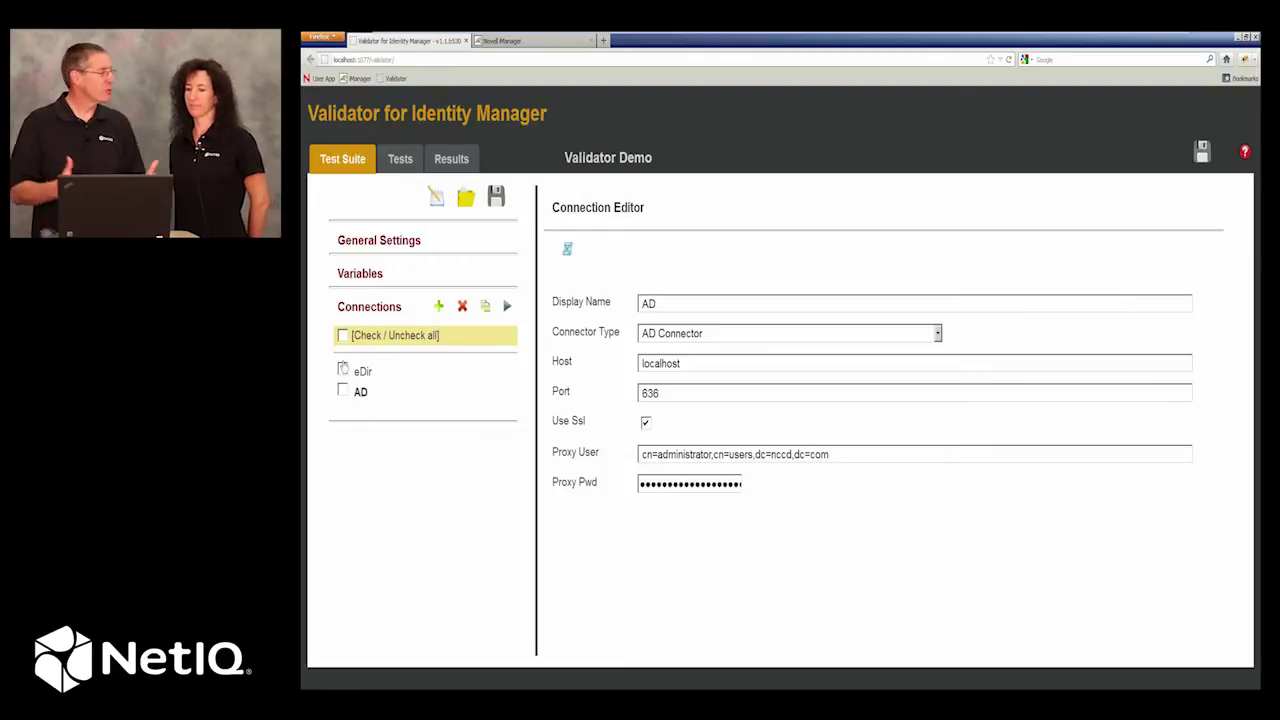
{"action": "left_click", "coordinate": [342, 369]}
{"action": "left_click", "coordinate": [342, 390]}
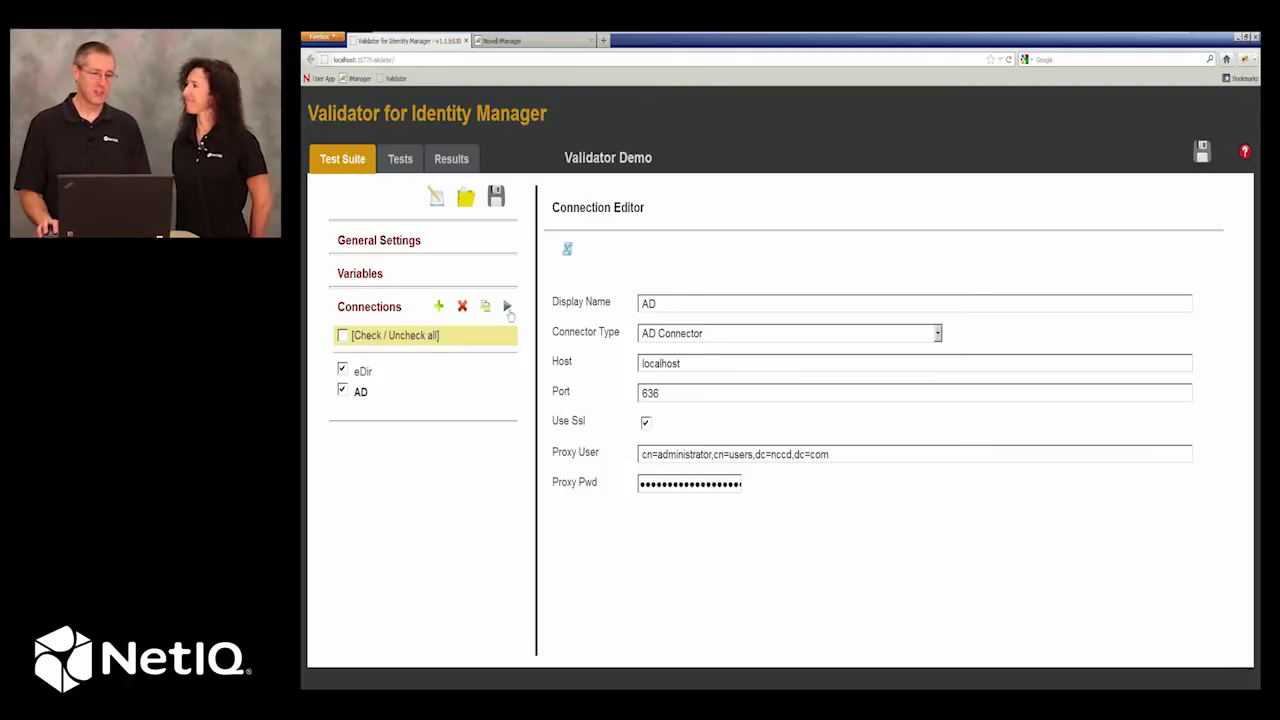
{"action": "left_click", "coordinate": [507, 308]}
- Open Manage Variables to view the test user DN and user context variables
{"action": "left_click", "coordinate": [374, 275]}
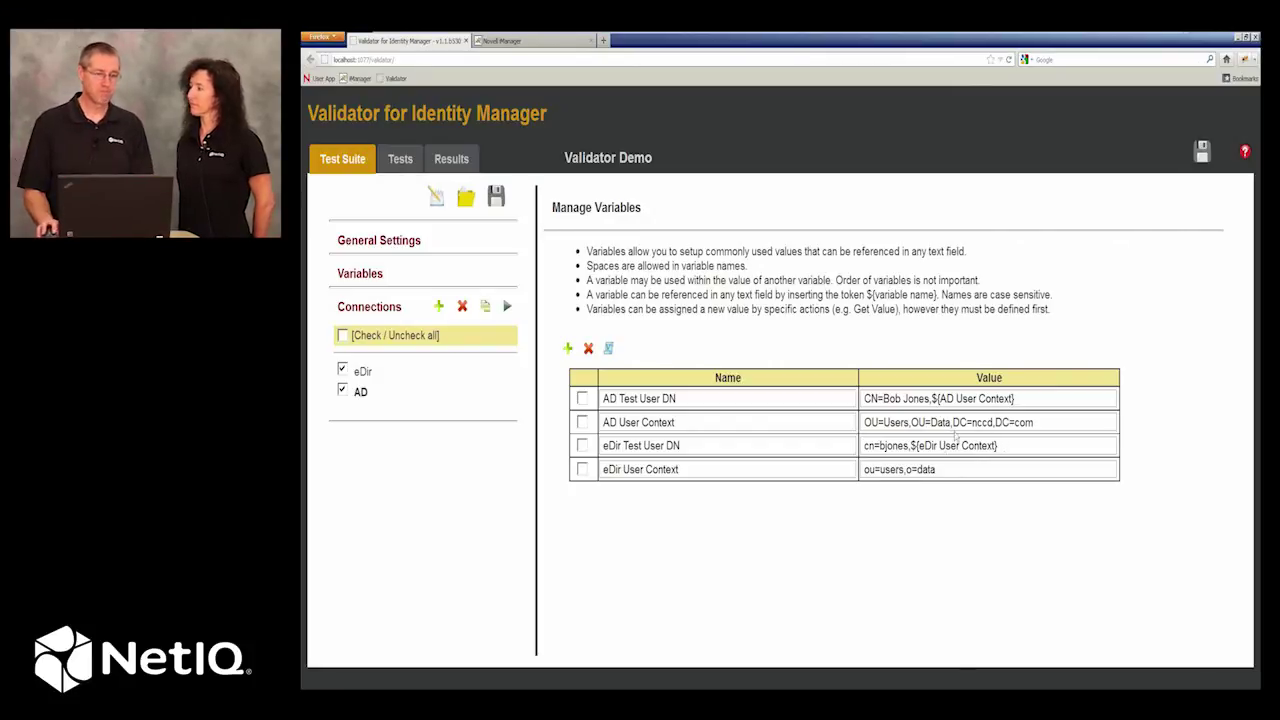
- Inspect the 'Create user in eDir - sync to AD' test, then check and run it
{"action": "left_click", "coordinate": [400, 158]}
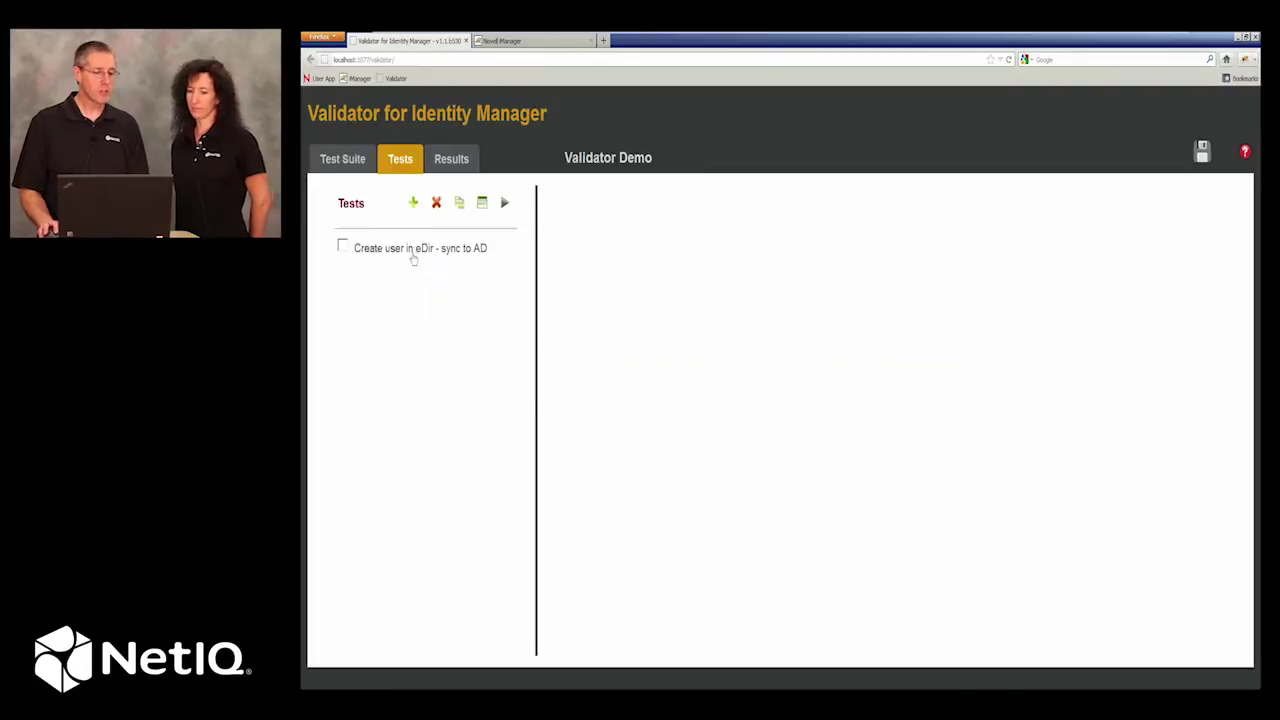
{"action": "left_click", "coordinate": [410, 249]}
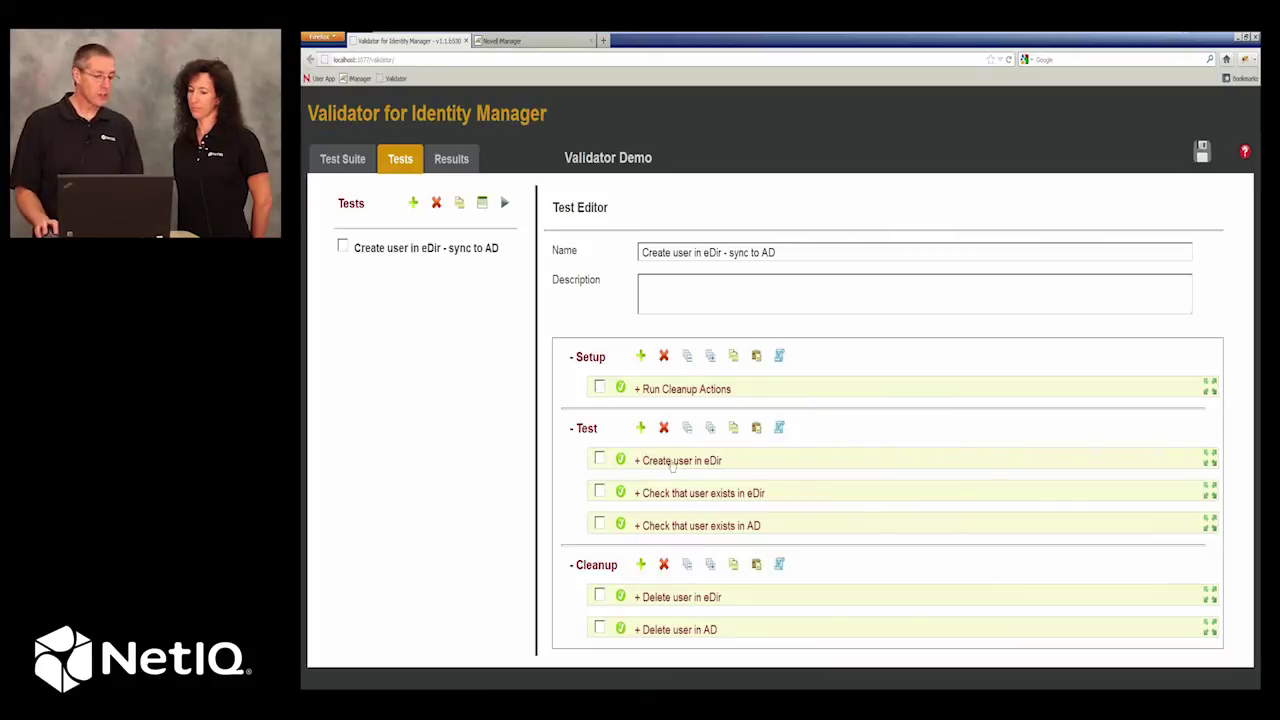
{"action": "mouse_move", "coordinate": [671, 465]}
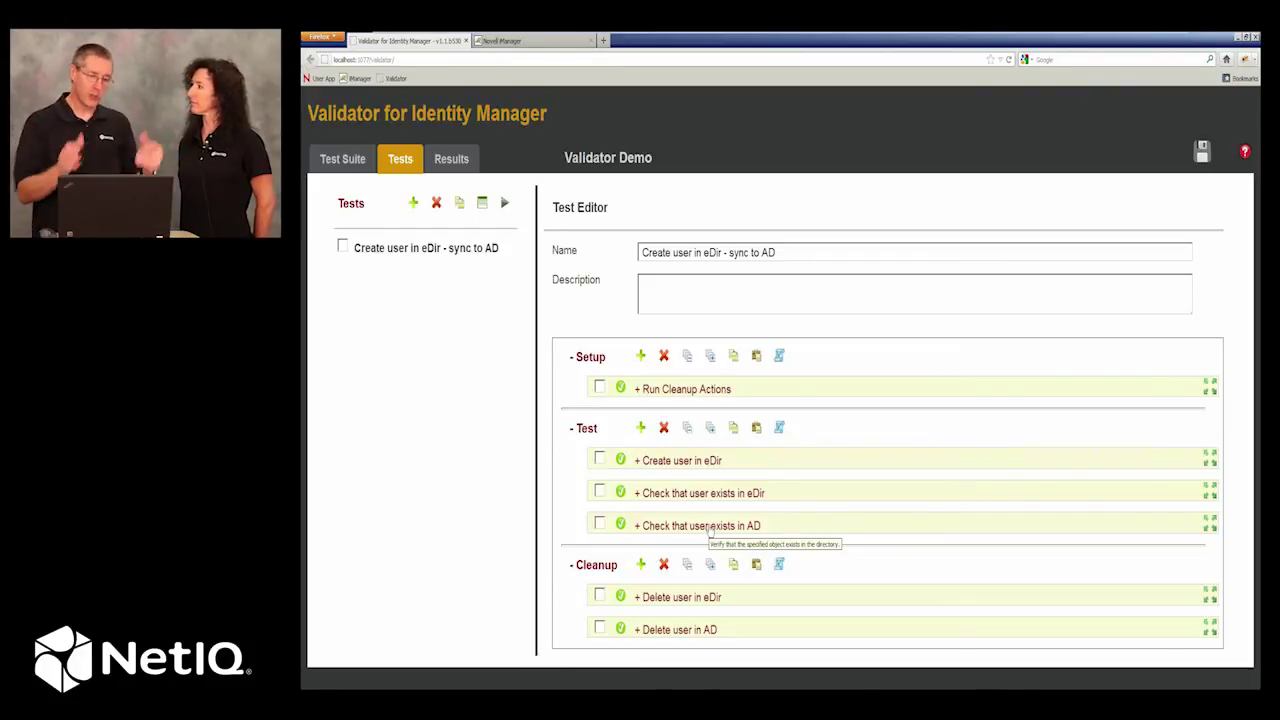
{"action": "left_click", "coordinate": [343, 246]}
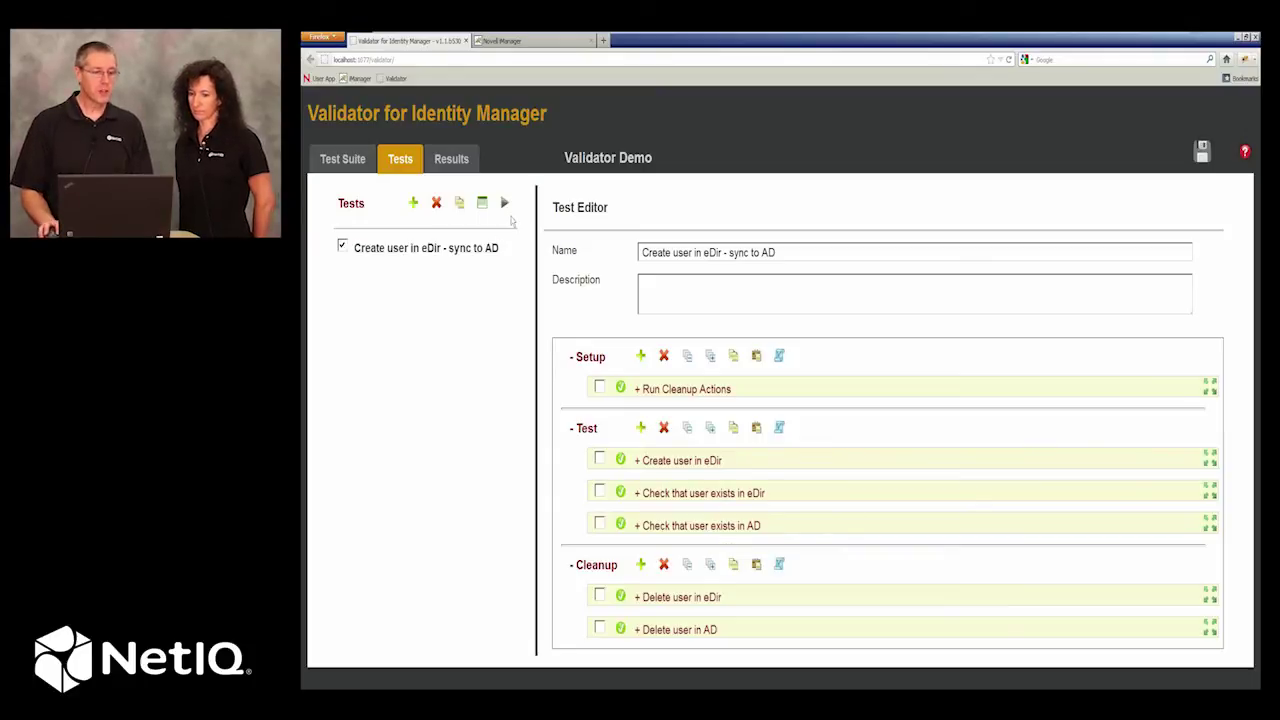
{"action": "left_click", "coordinate": [504, 203]}
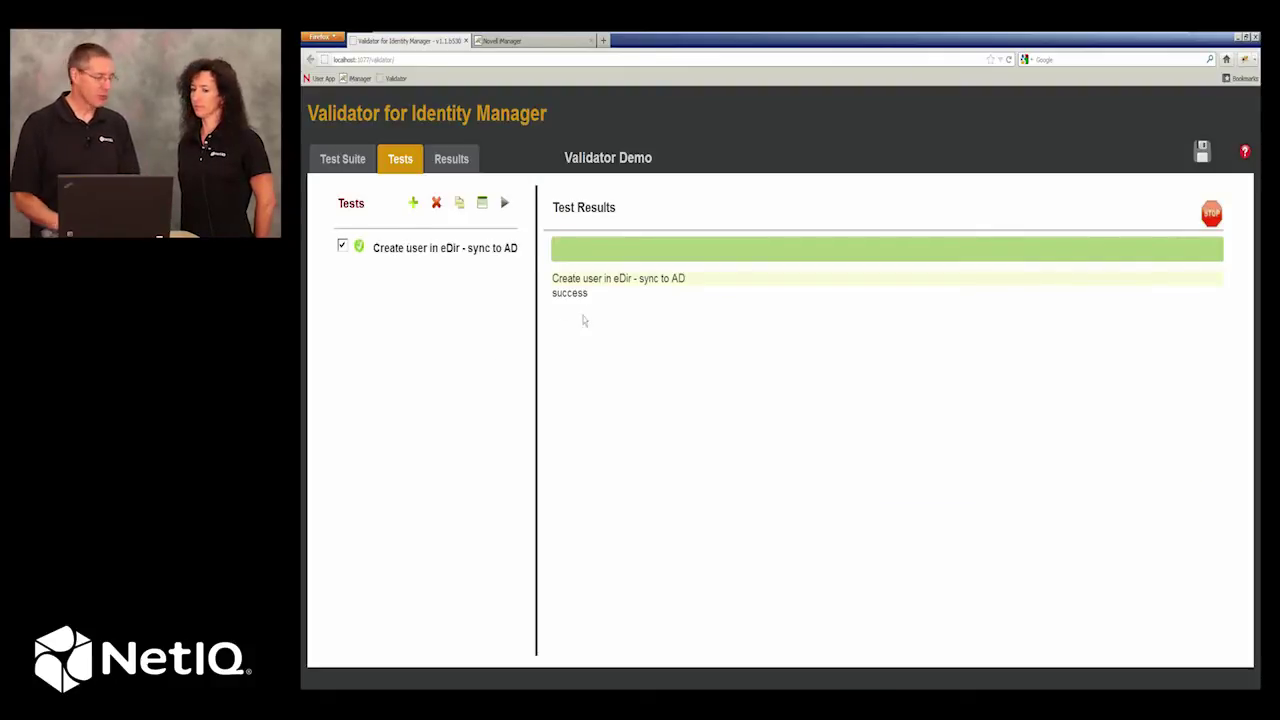
{"action": "left_click", "coordinate": [454, 249]}
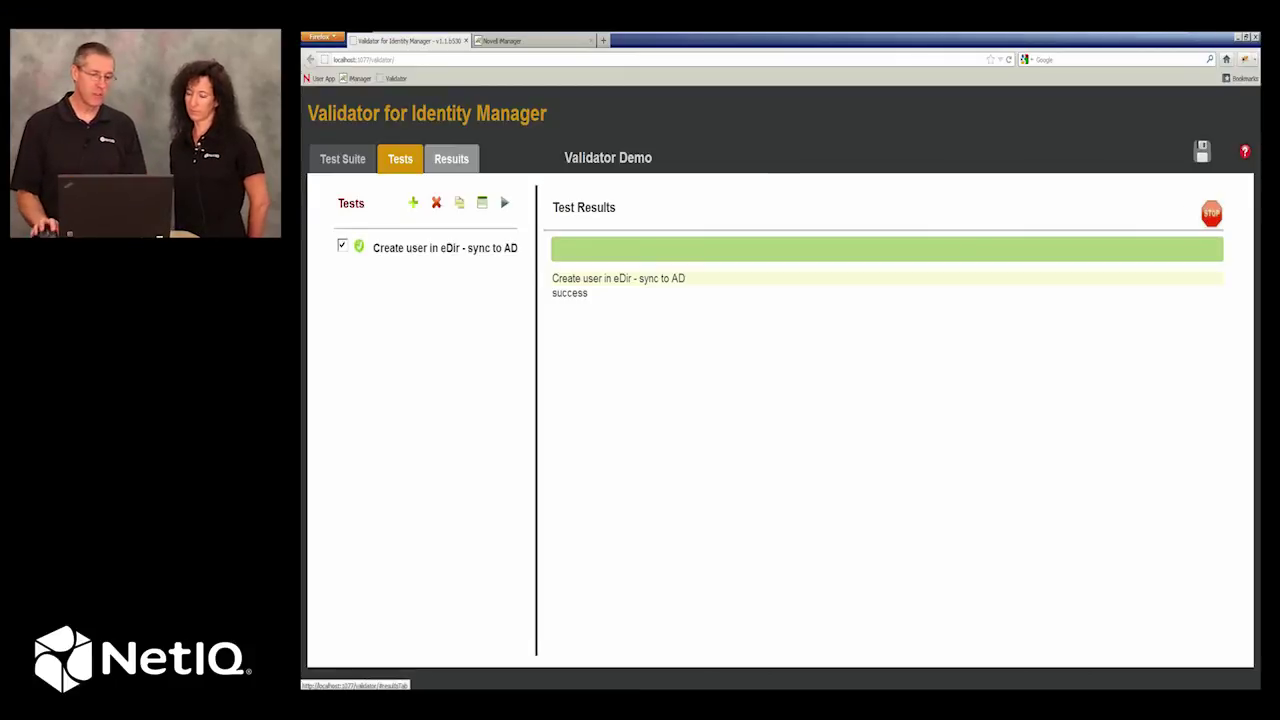
- Read the run log in Results, then uncheck and duplicate the Create user test
{"action": "left_click", "coordinate": [451, 158]}
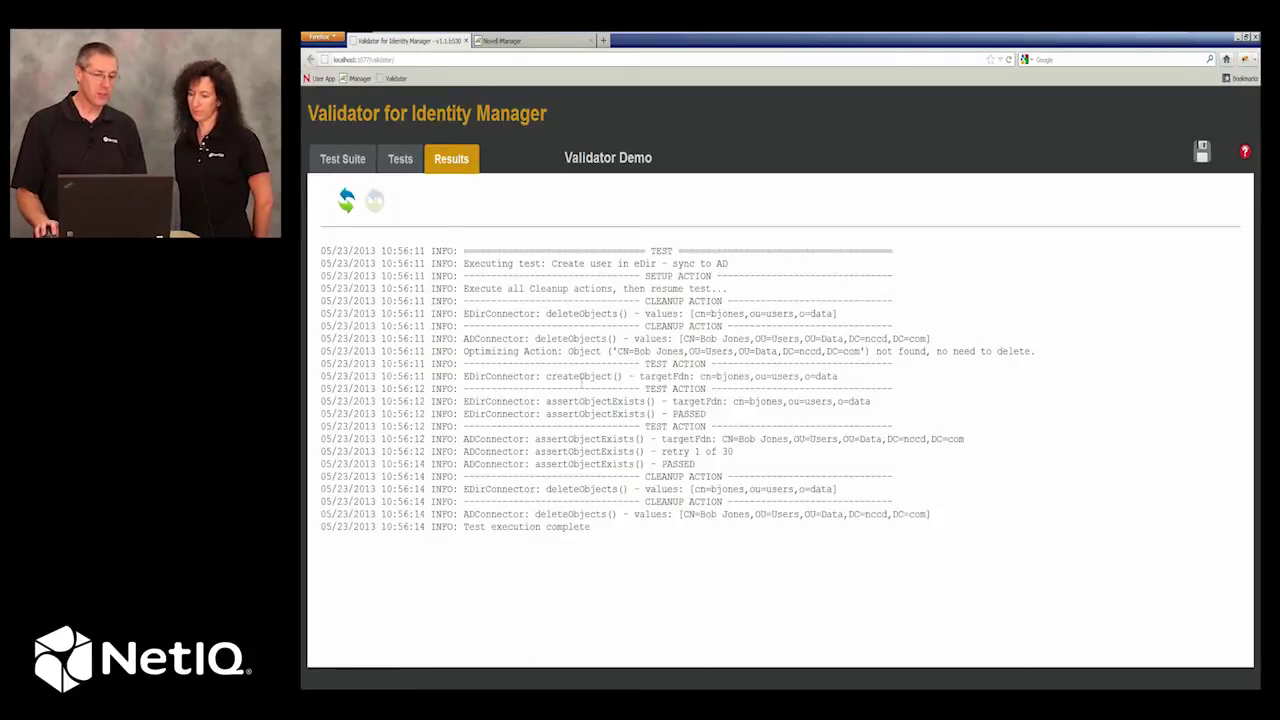
{"action": "left_click", "coordinate": [400, 158]}
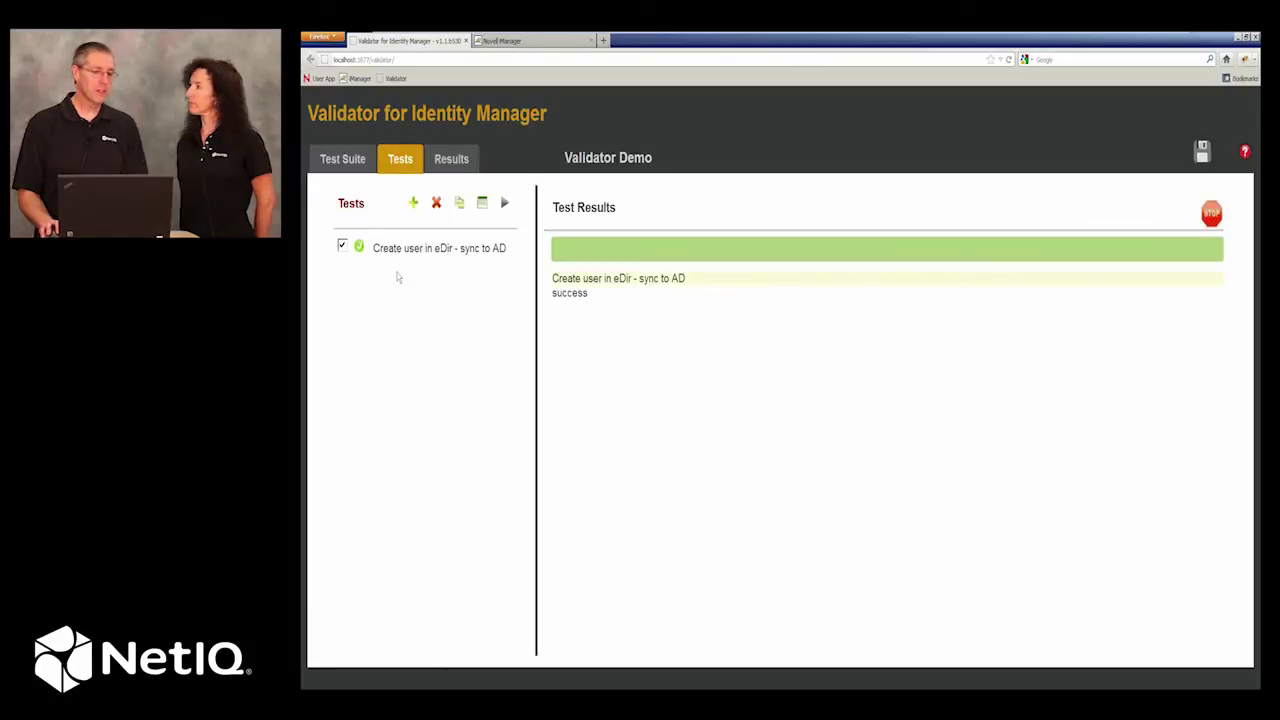
{"action": "left_click", "coordinate": [341, 246]}
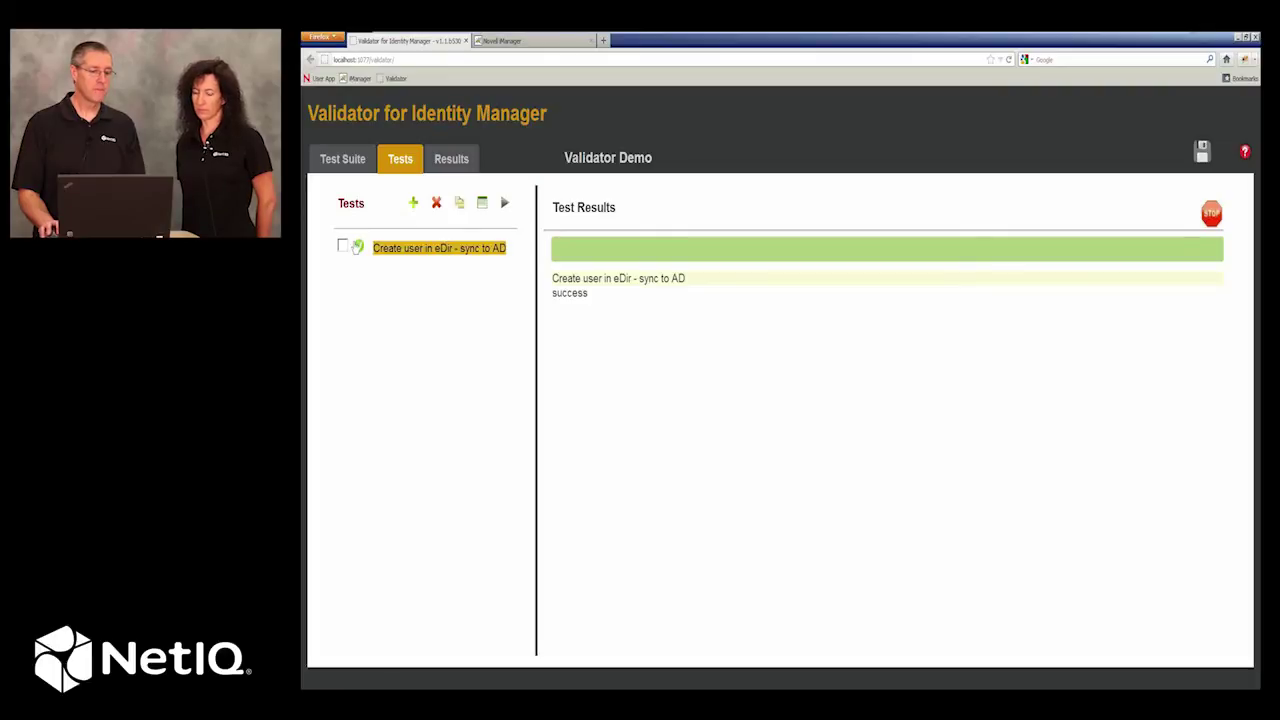
{"action": "left_click", "coordinate": [358, 289]}
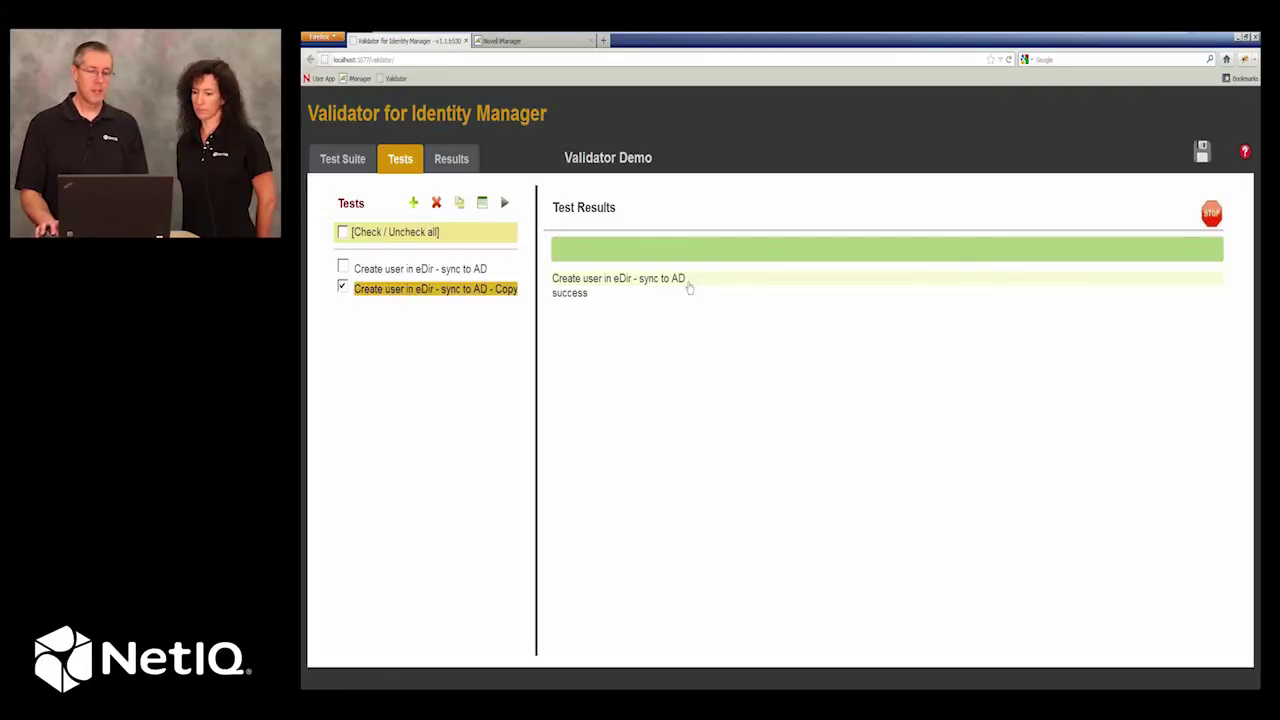
- Rename the copy to 'Modify user in eDir - sync to AD' and add a blank Test step
{"action": "left_click", "coordinate": [810, 254]}
{"action": "key", "text": "BackSpace"}
{"action": "key", "text": "BackSpace"}
{"action": "key", "text": "BackSpace"}
{"action": "key", "text": "BackSpace"}
{"action": "key", "text": "BackSpace"}
{"action": "key", "text": "BackSpace"}
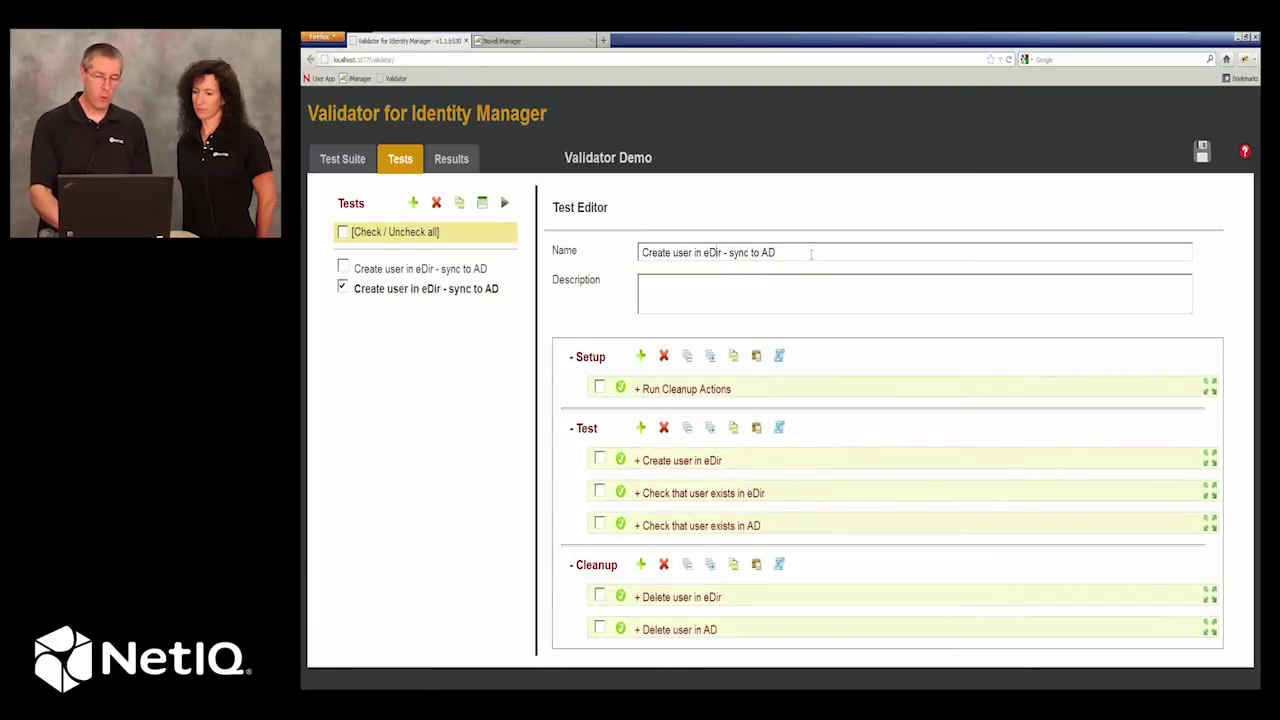
{"action": "key", "text": "BackSpace"}
{"action": "key", "text": "BackSpace"}
{"action": "key", "text": "BackSpace"}
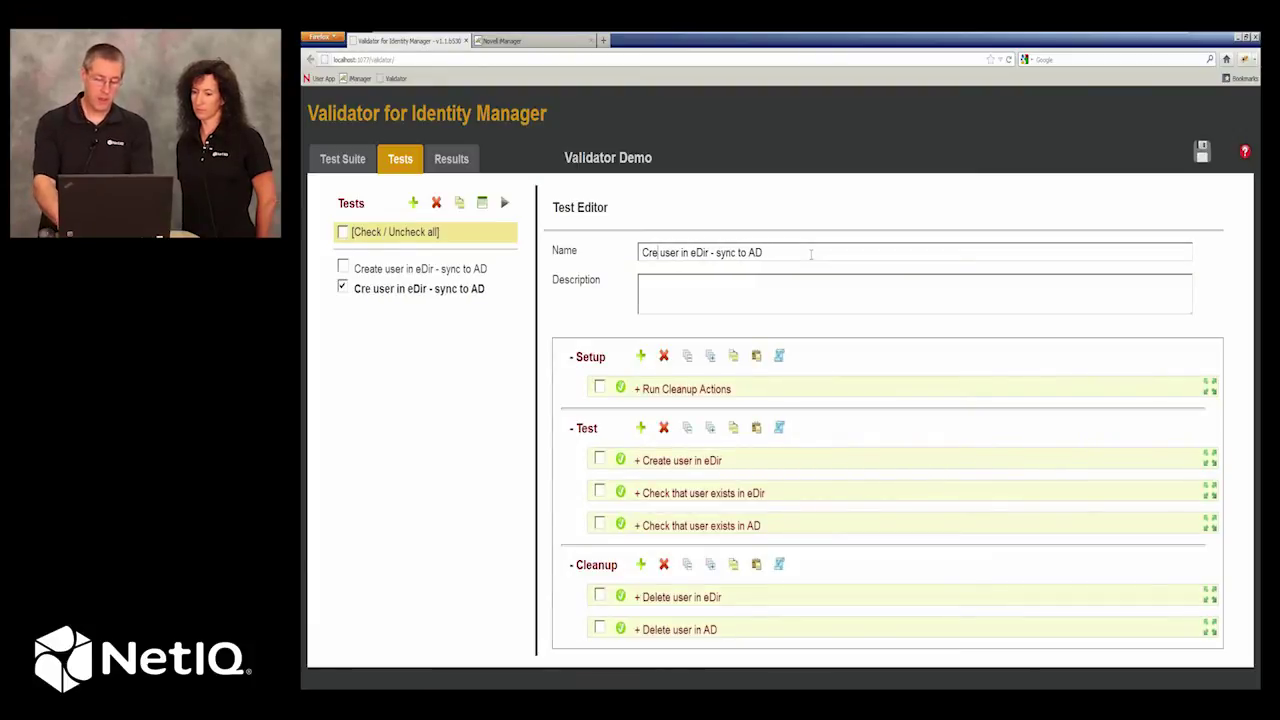
{"action": "key", "text": "BackSpace"}
{"action": "key", "text": "BackSpace"}
{"action": "key", "text": "BackSpace"}
{"action": "type", "text": "Mo"}
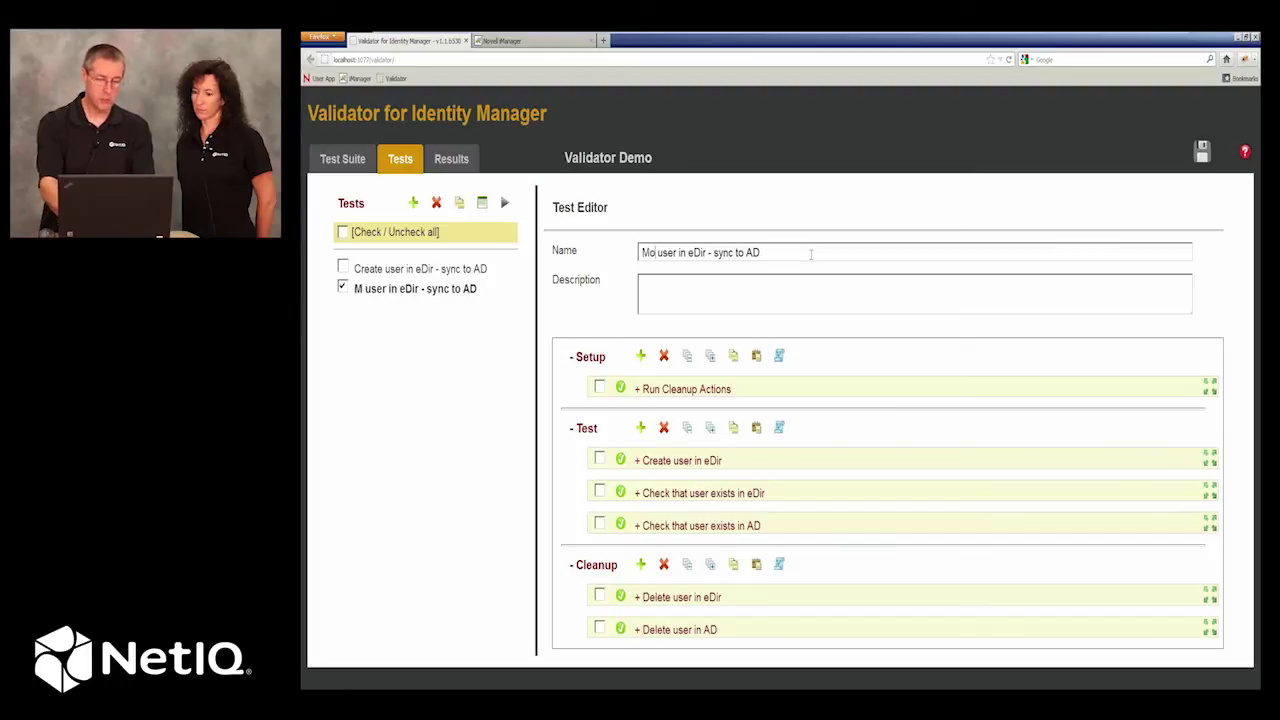
{"action": "type", "text": "dify"}
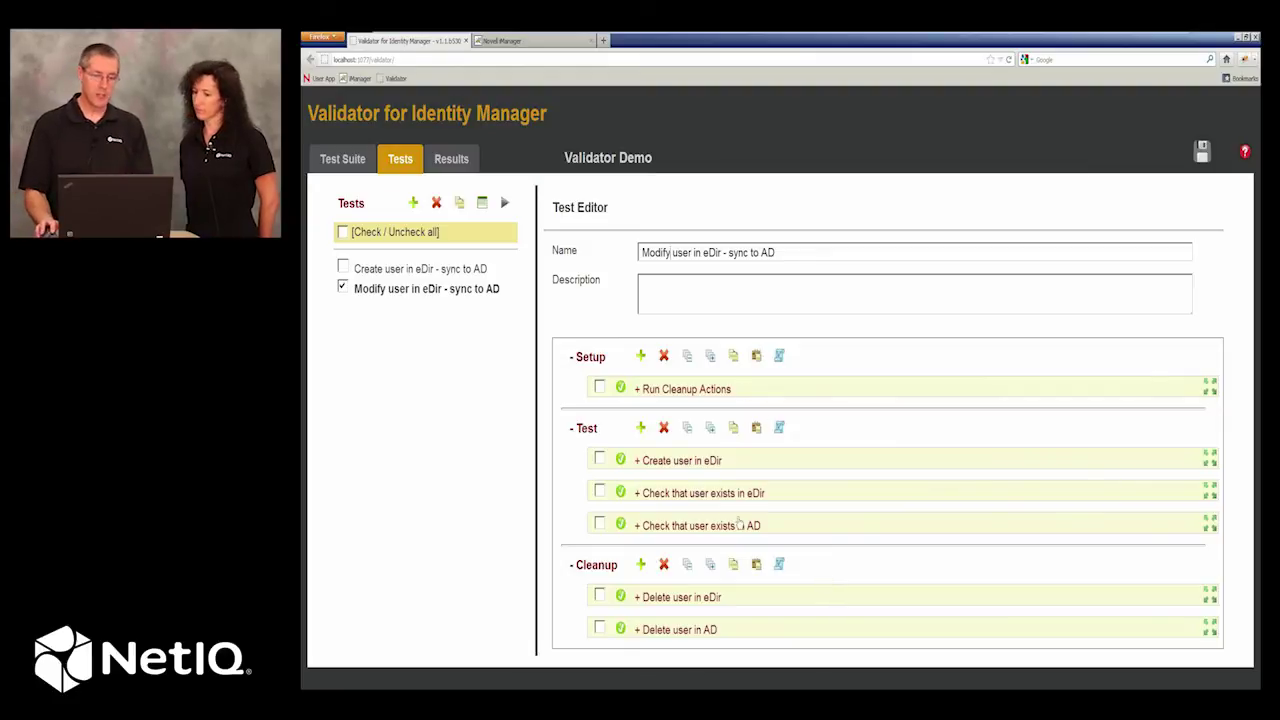
{"action": "left_click", "coordinate": [640, 427]}
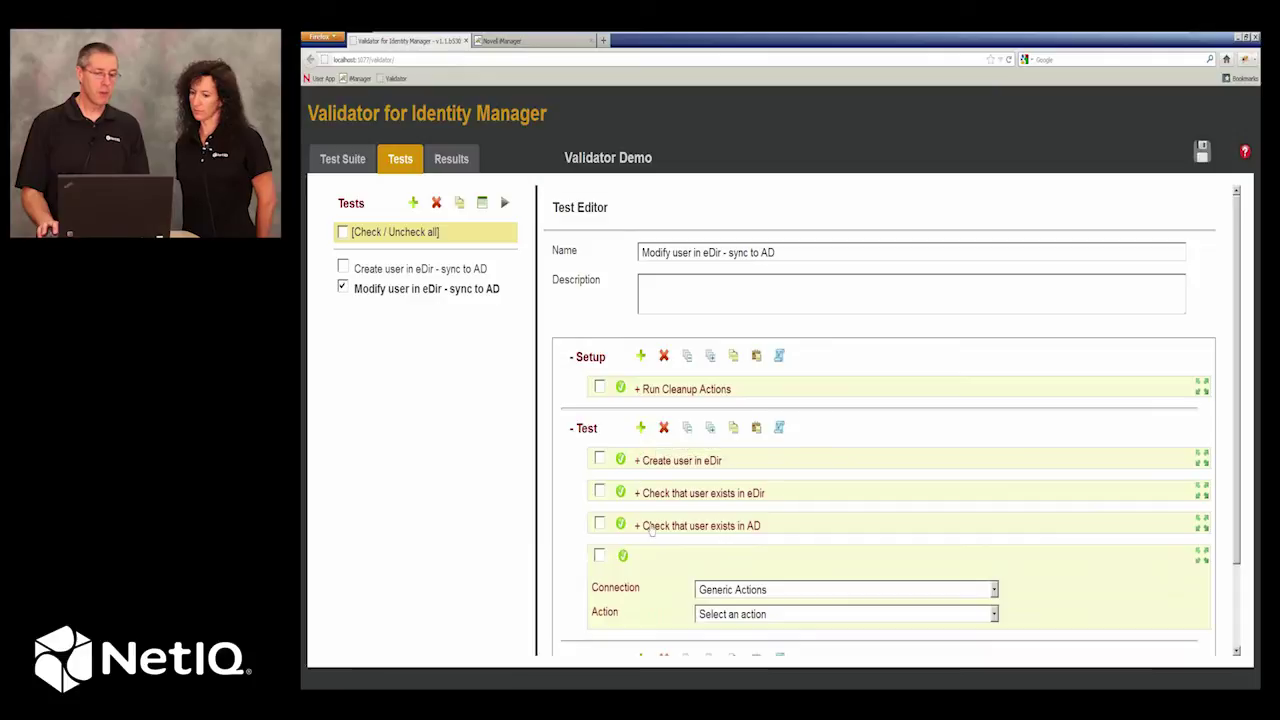
- Make the step Replace Attributes and Values on eDir for ${eDir Test User DN}
{"action": "scroll", "coordinate": [700, 520], "scroll_direction": "down", "scroll_amount": 2}
{"action": "left_click", "coordinate": [744, 497]}
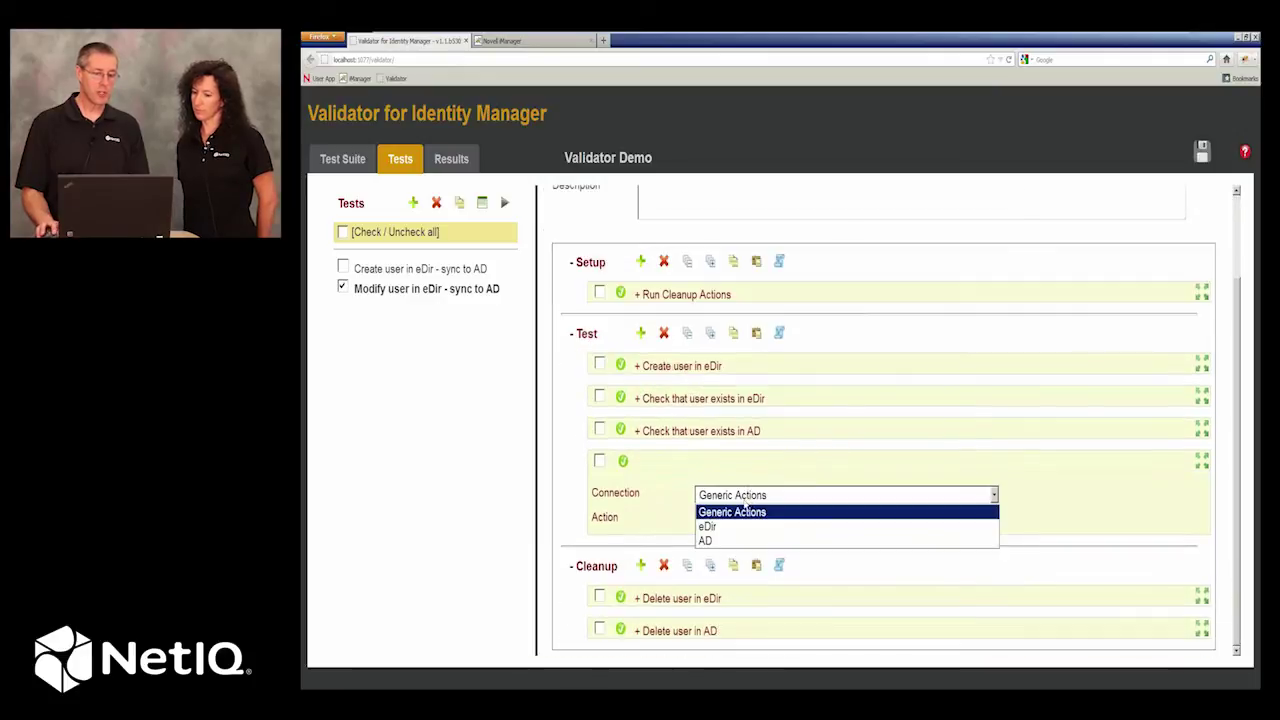
{"action": "left_click", "coordinate": [735, 526]}
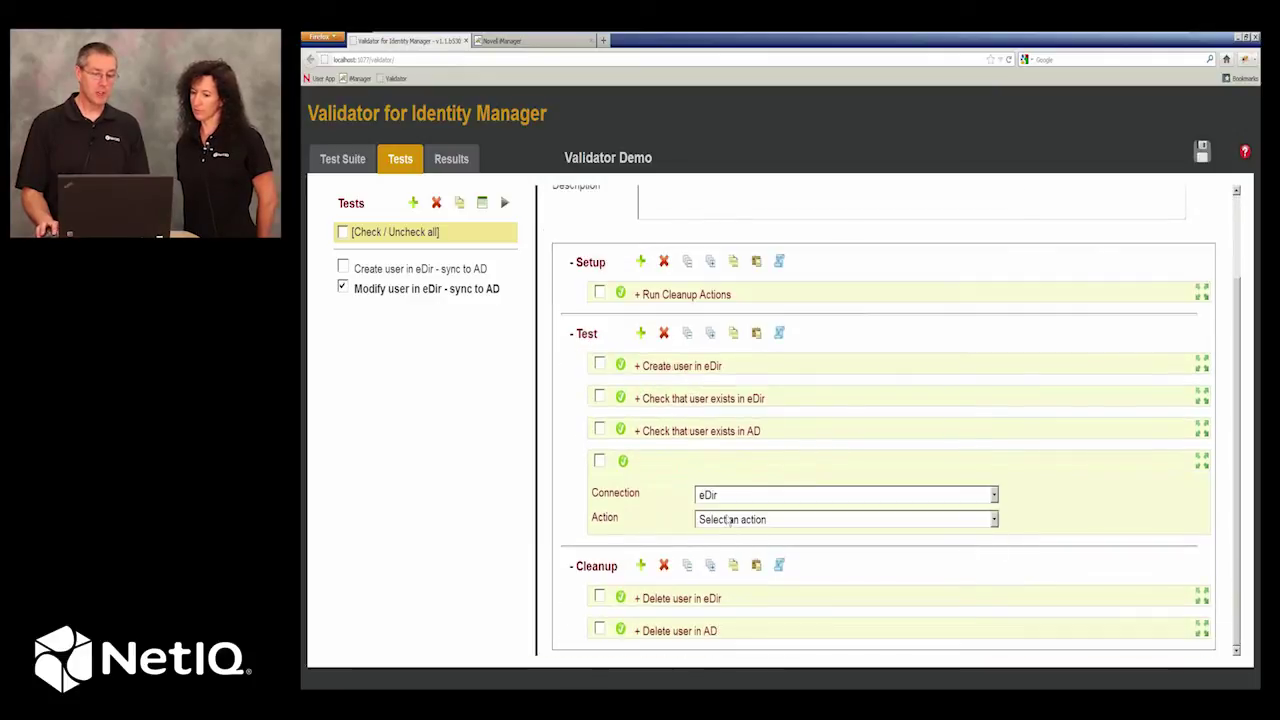
{"action": "left_click", "coordinate": [729, 521]}
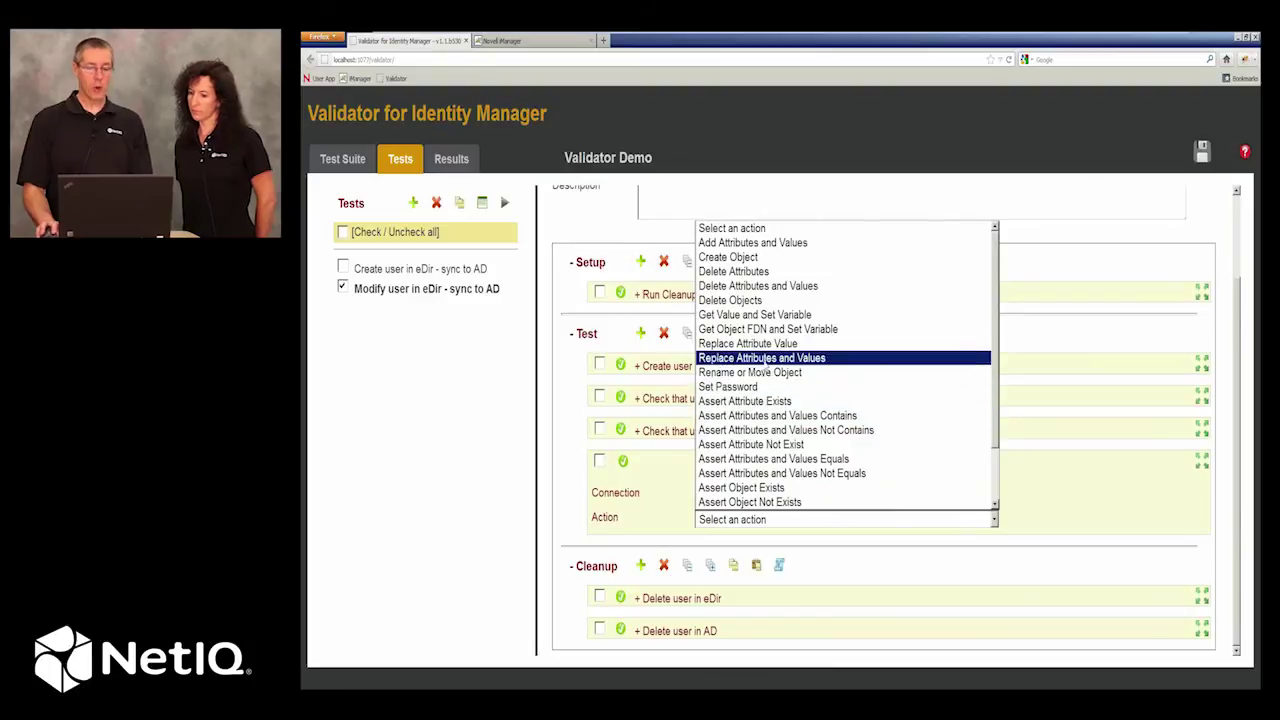
{"action": "left_click", "coordinate": [764, 358]}
{"action": "left_click", "coordinate": [713, 565]}
{"action": "scroll", "coordinate": [740, 510], "scroll_direction": "down", "scroll_amount": 2}
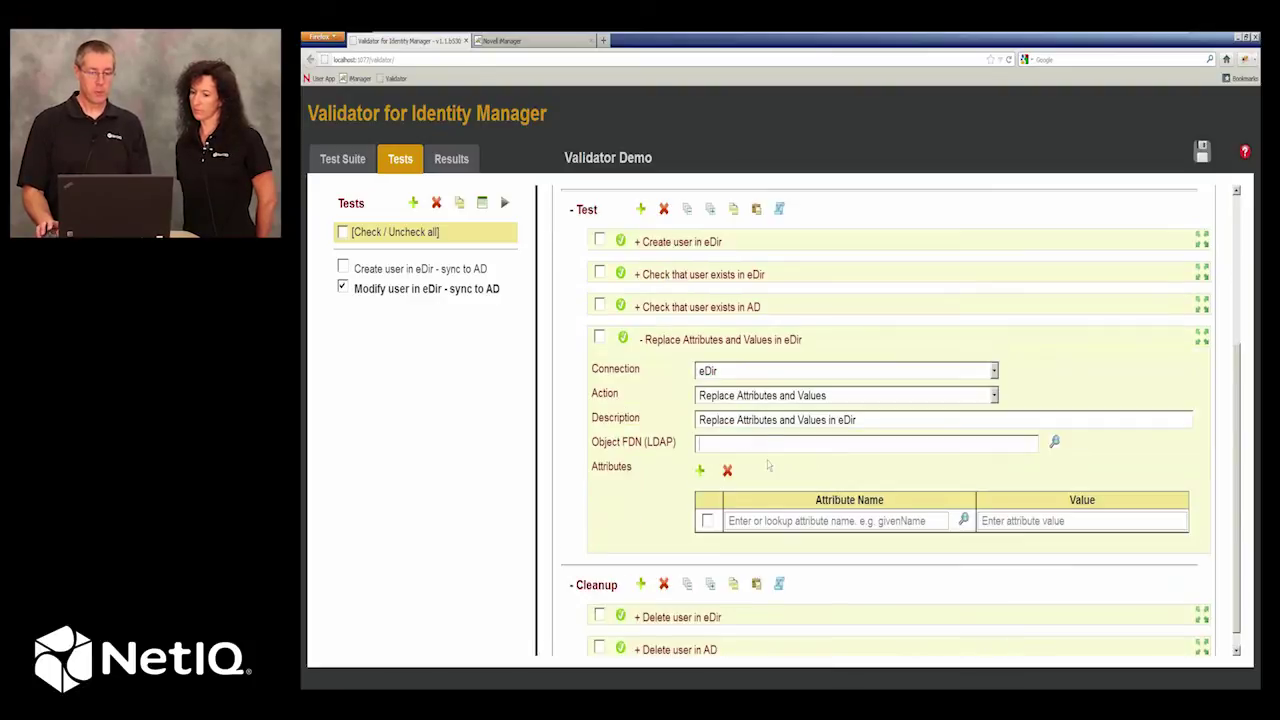
{"action": "left_click", "coordinate": [779, 210]}
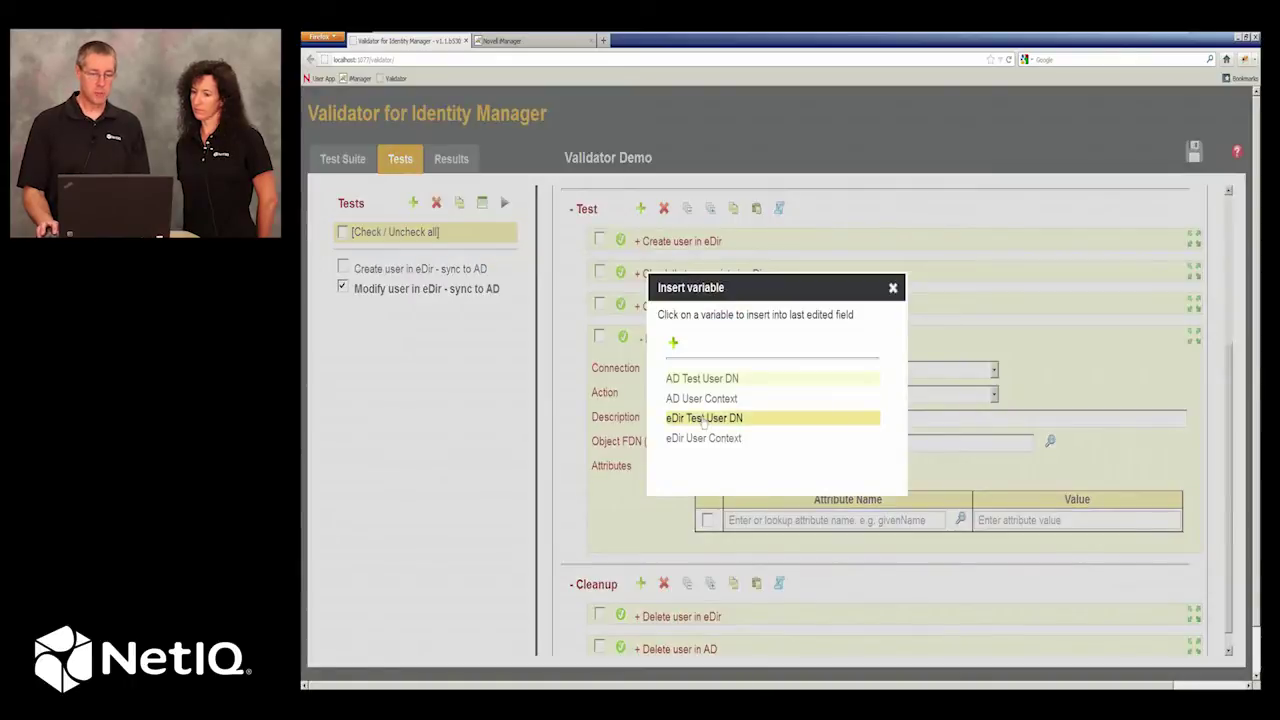
{"action": "left_click", "coordinate": [705, 418]}
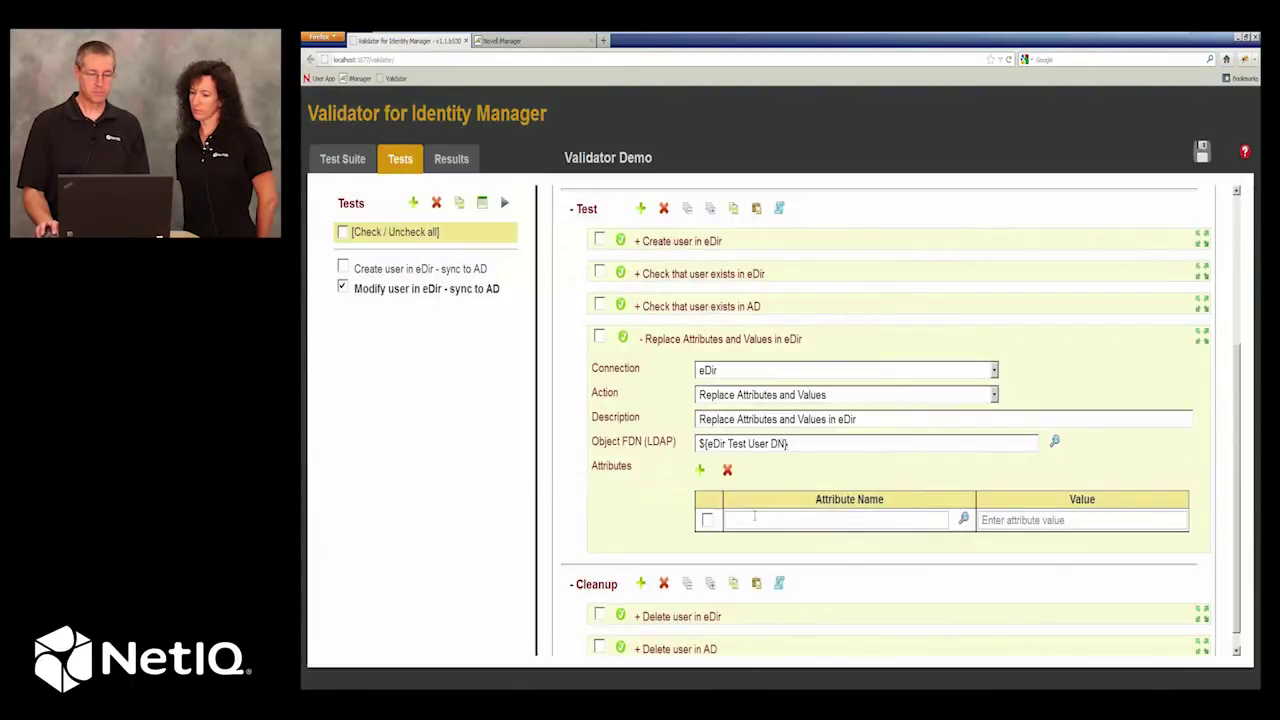
- Set attribute givenName to Fred and collapse the step
{"action": "left_click", "coordinate": [754, 516]}
{"action": "type", "text": "given"}
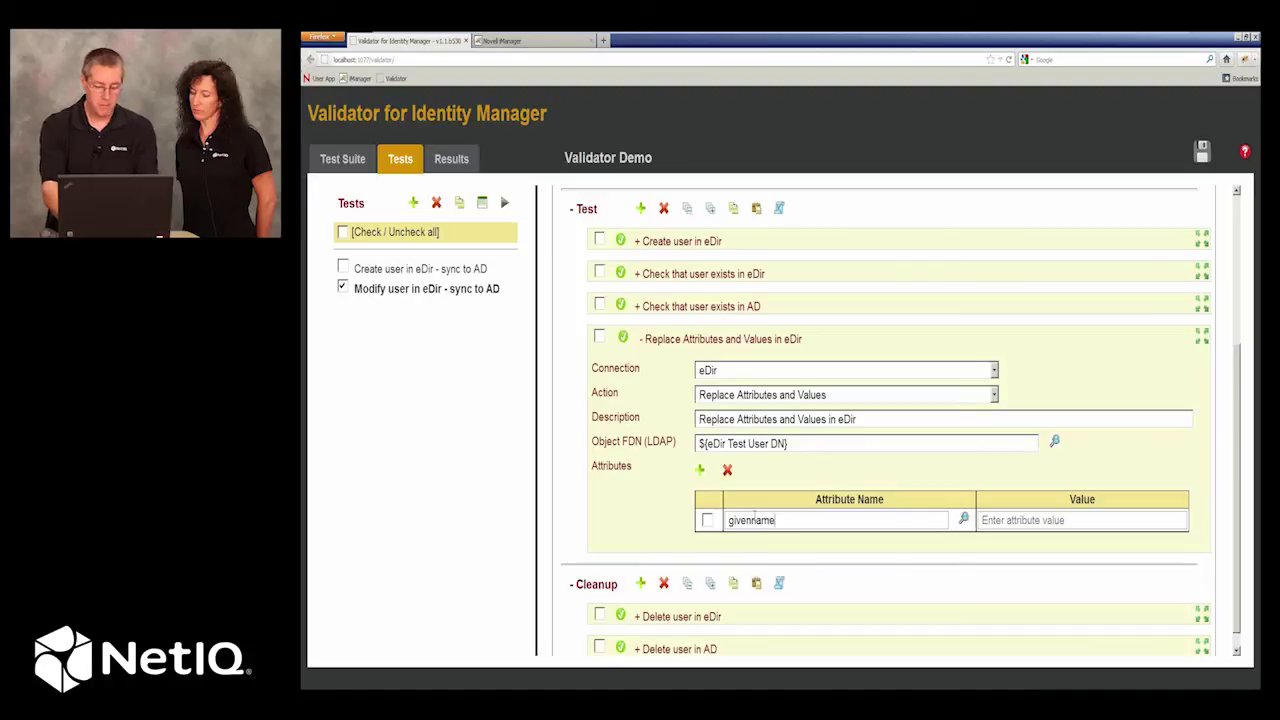
{"action": "type", "text": "Name"}
{"action": "key", "text": "Tab"}
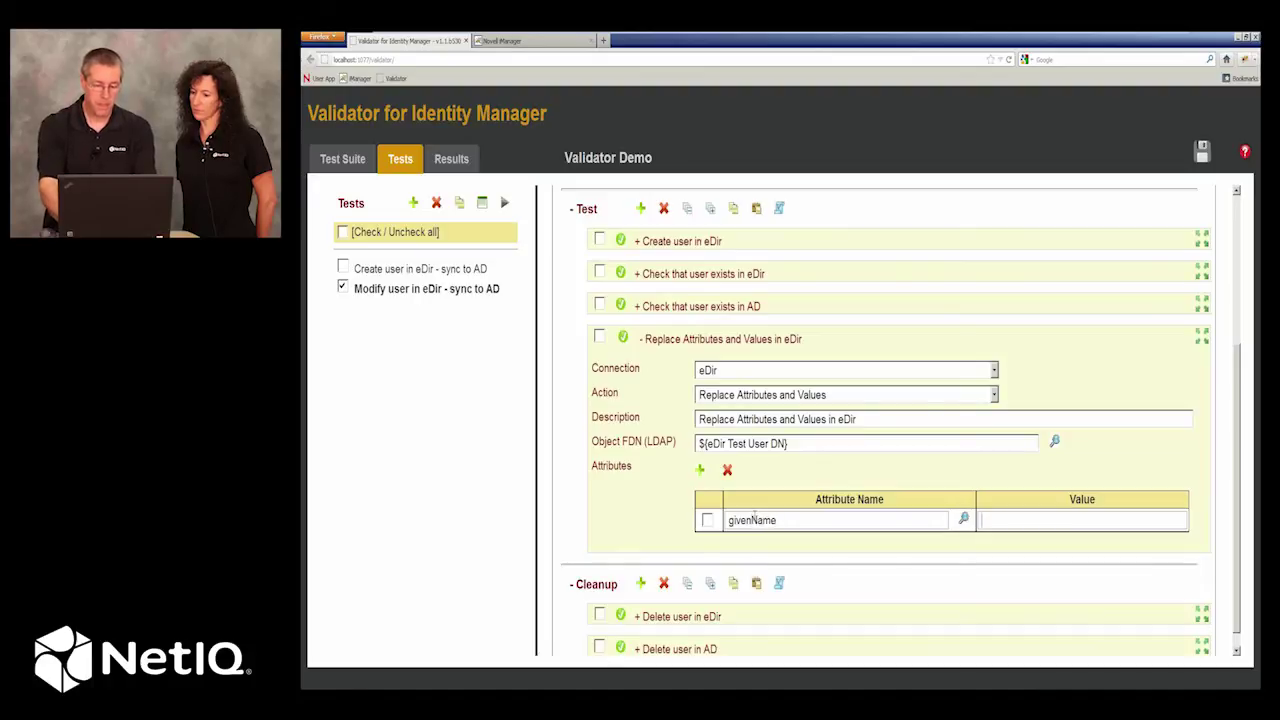
{"action": "type", "text": "B"}
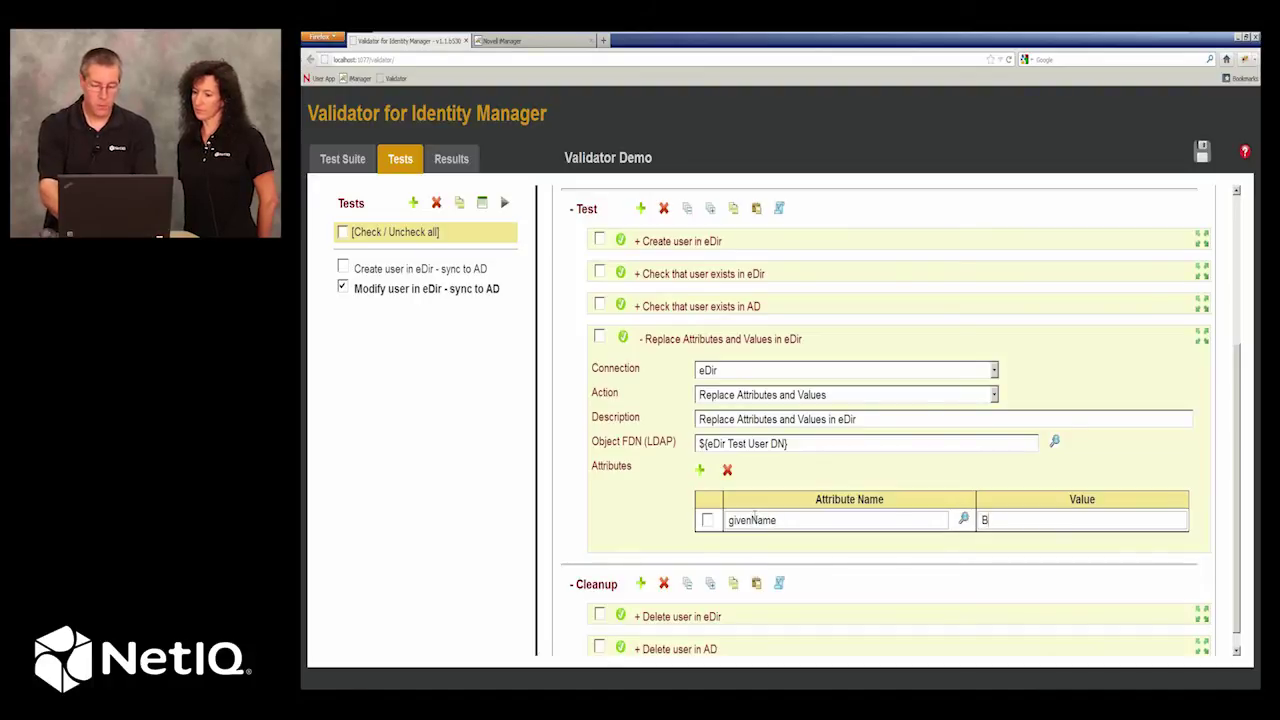
{"action": "type", "text": "Fred"}
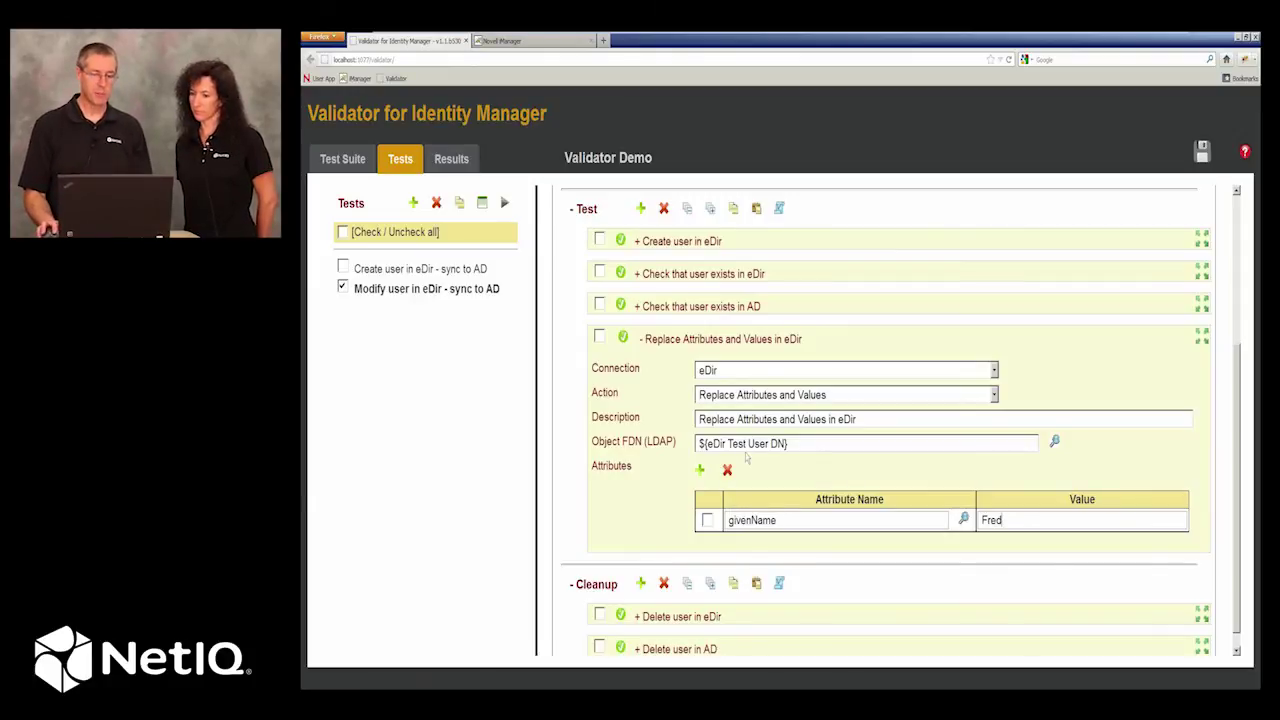
{"action": "left_click", "coordinate": [700, 340]}
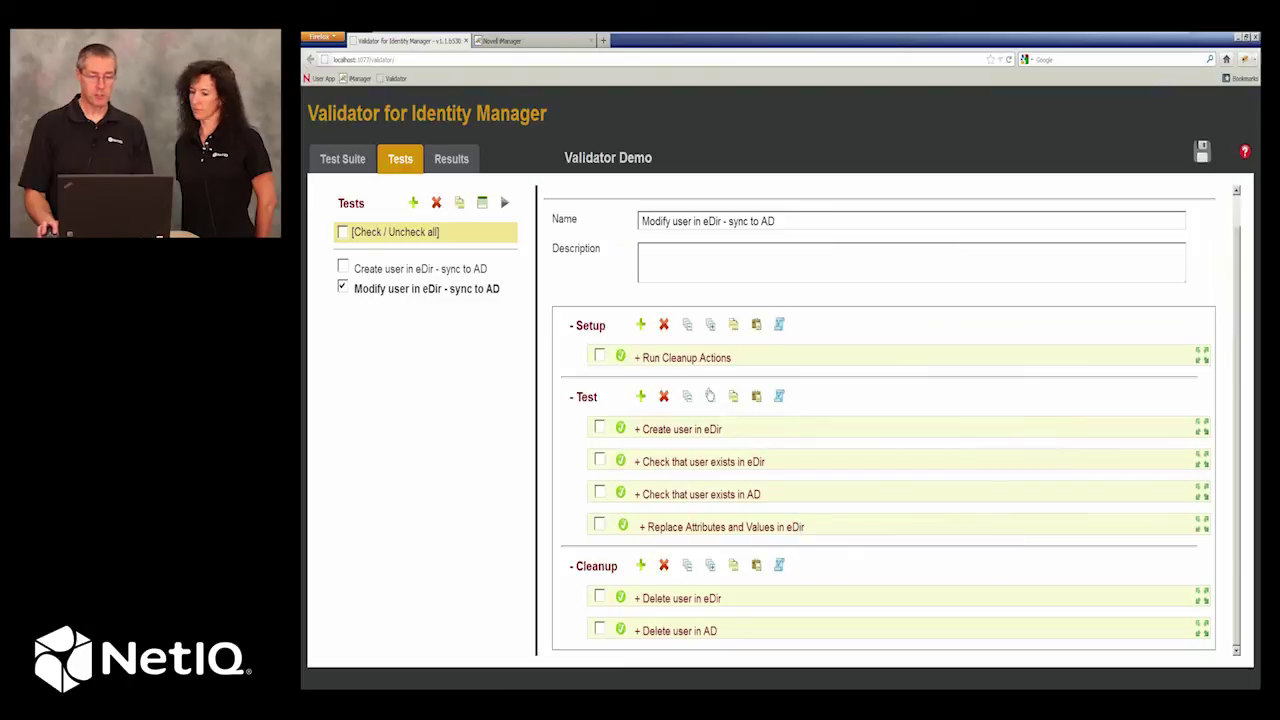
- Add an AD Assert Attributes and Values Contains step checking ${AD Test User DN} givenName is Fred
{"action": "left_click", "coordinate": [640, 398]}
{"action": "left_click", "coordinate": [705, 590]}
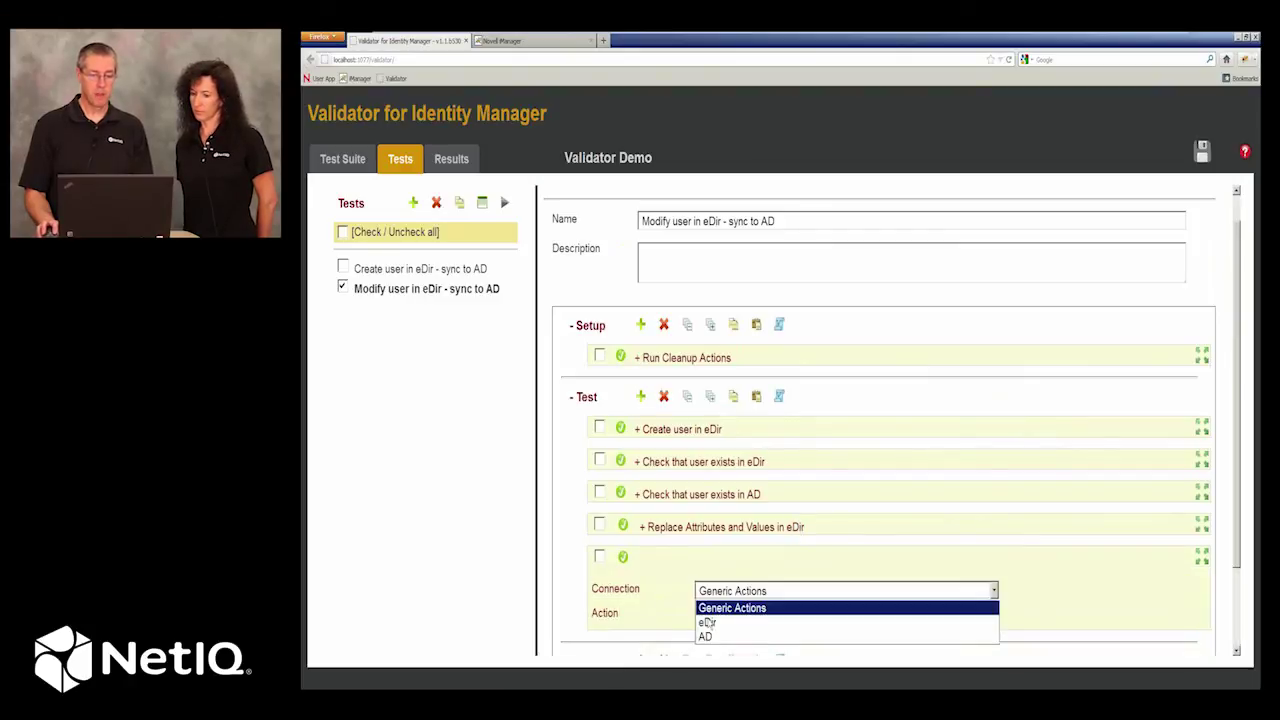
{"action": "left_click", "coordinate": [705, 634]}
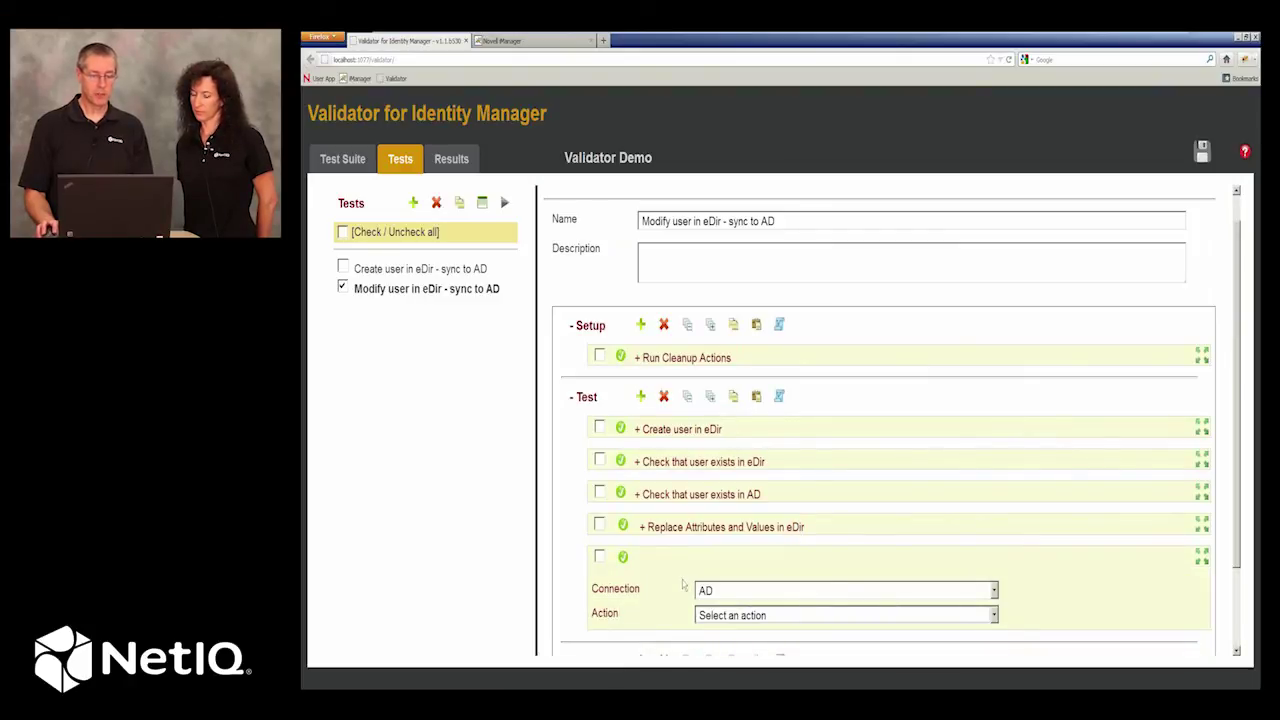
{"action": "scroll", "coordinate": [683, 585], "scroll_direction": "down", "scroll_amount": 1}
{"action": "scroll", "coordinate": [722, 523], "scroll_direction": "down", "scroll_amount": 1}
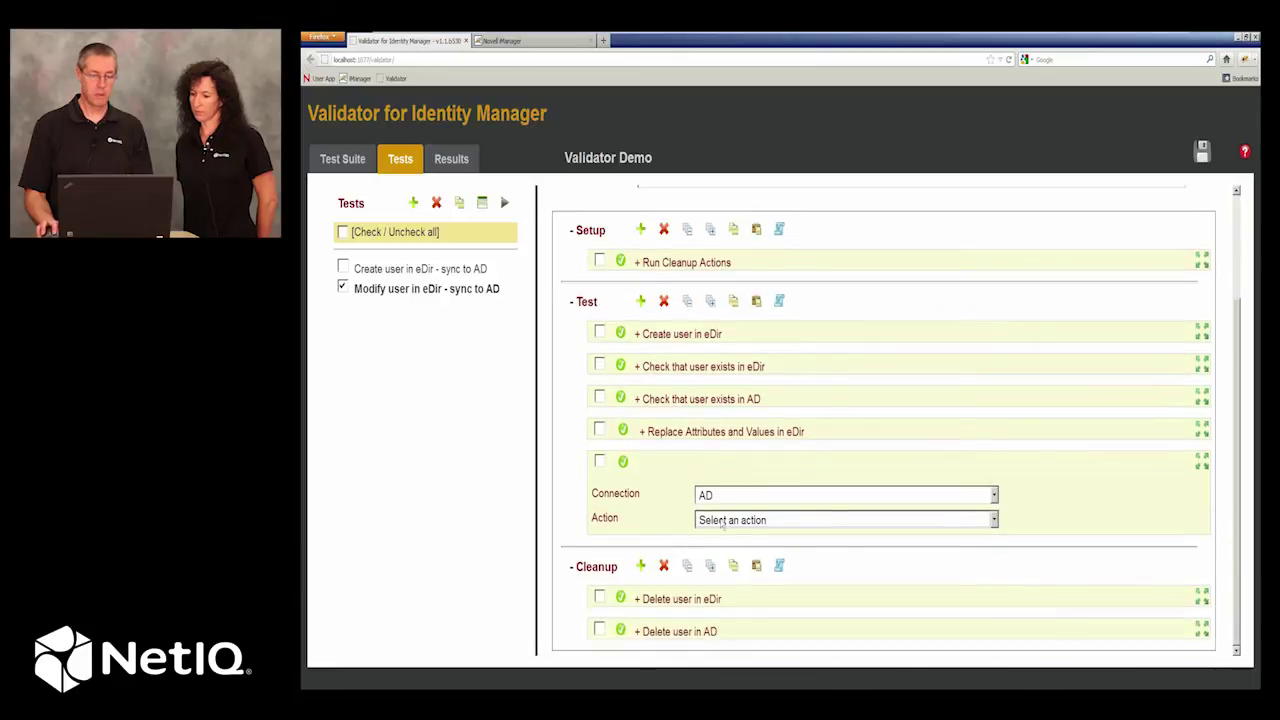
{"action": "left_click", "coordinate": [722, 521]}
{"action": "left_click", "coordinate": [737, 419]}
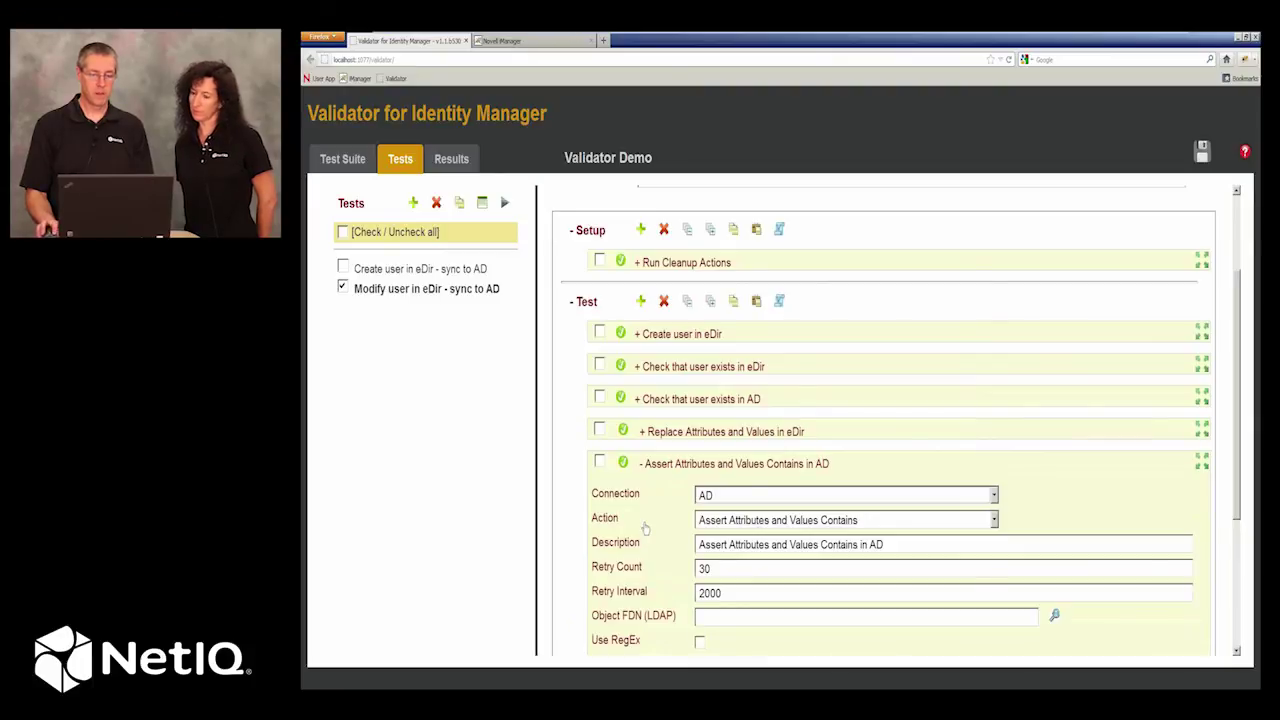
{"action": "scroll", "coordinate": [645, 528], "scroll_direction": "down", "scroll_amount": 2}
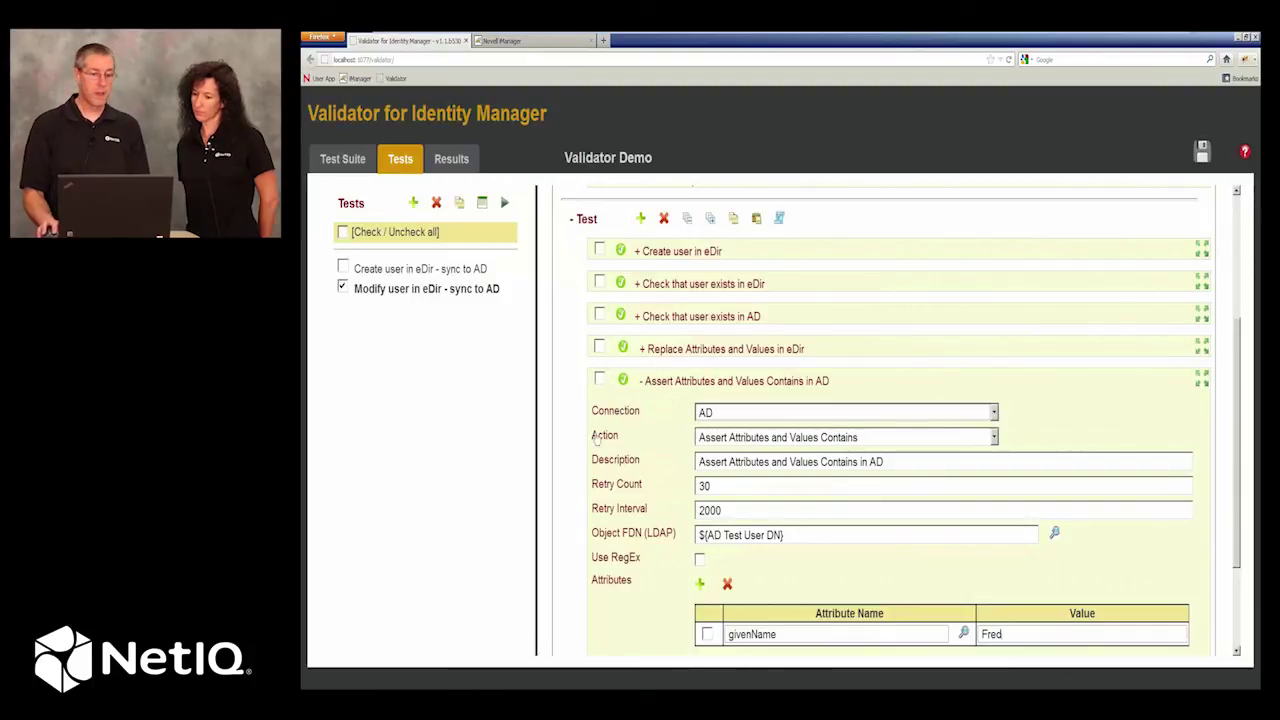
{"action": "left_click", "coordinate": [688, 383]}
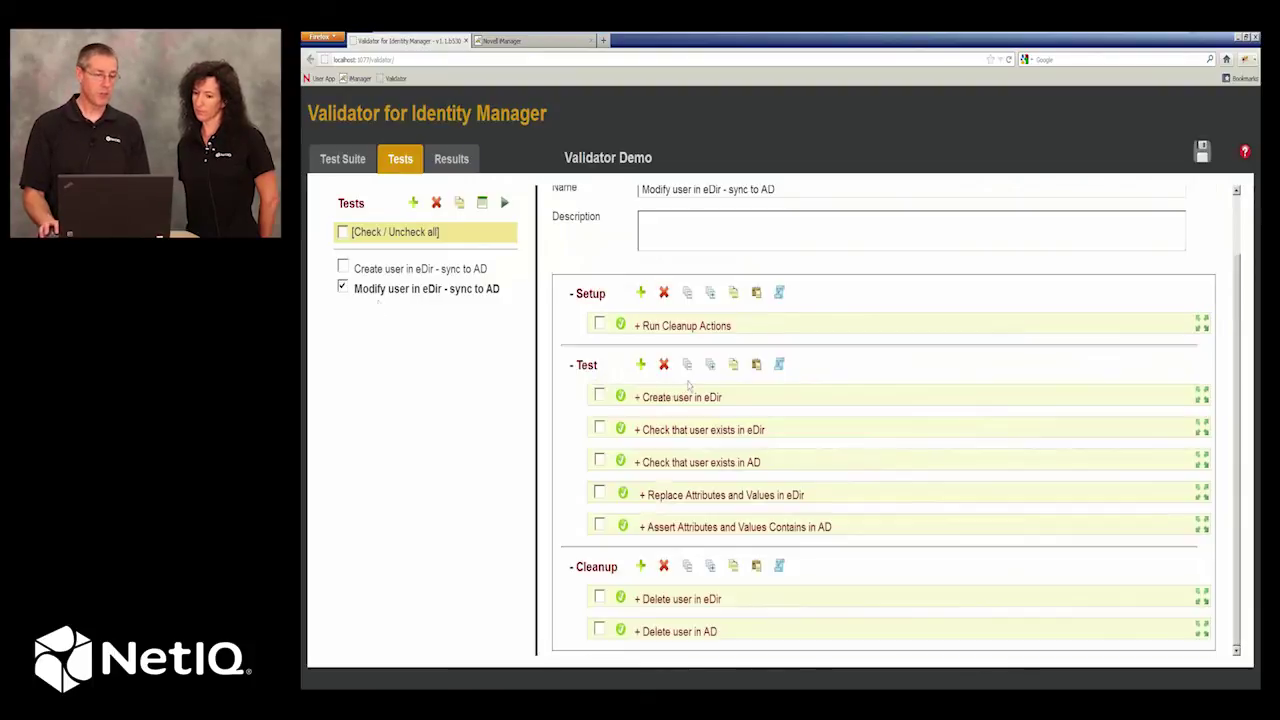
- Run the checked 'Modify user in eDir - sync to AD' test
{"action": "left_click", "coordinate": [505, 203]}
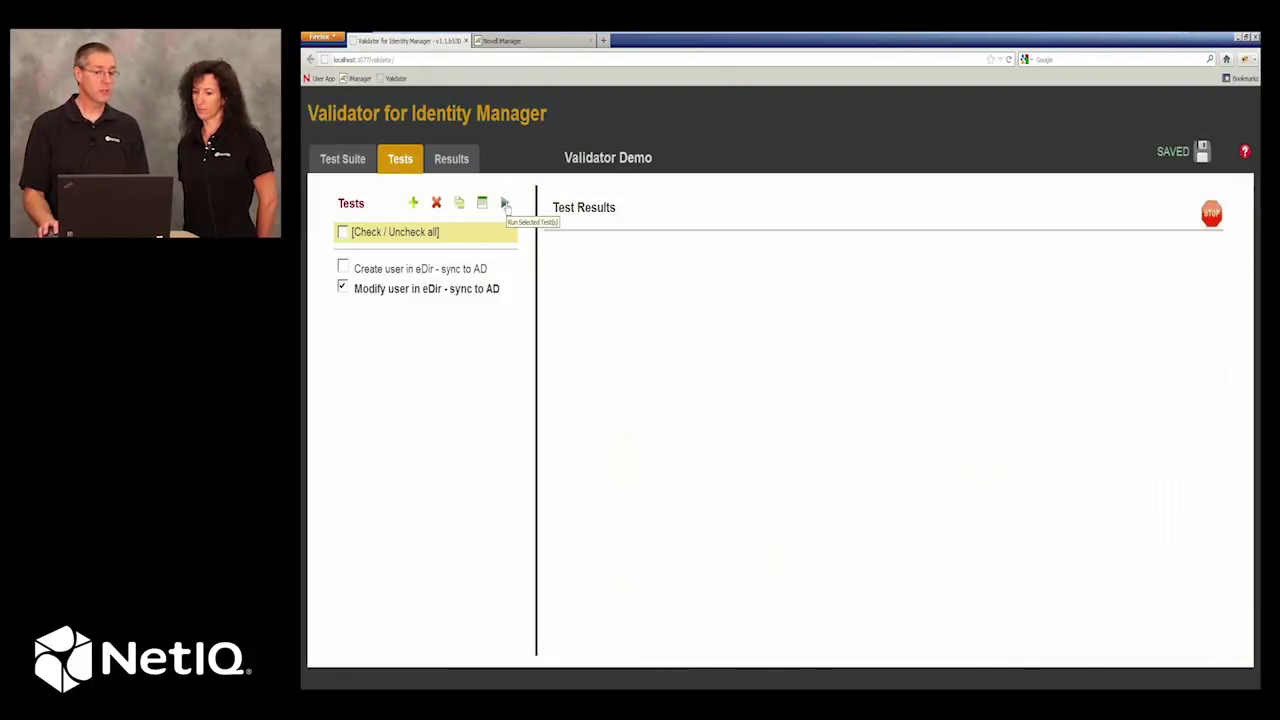